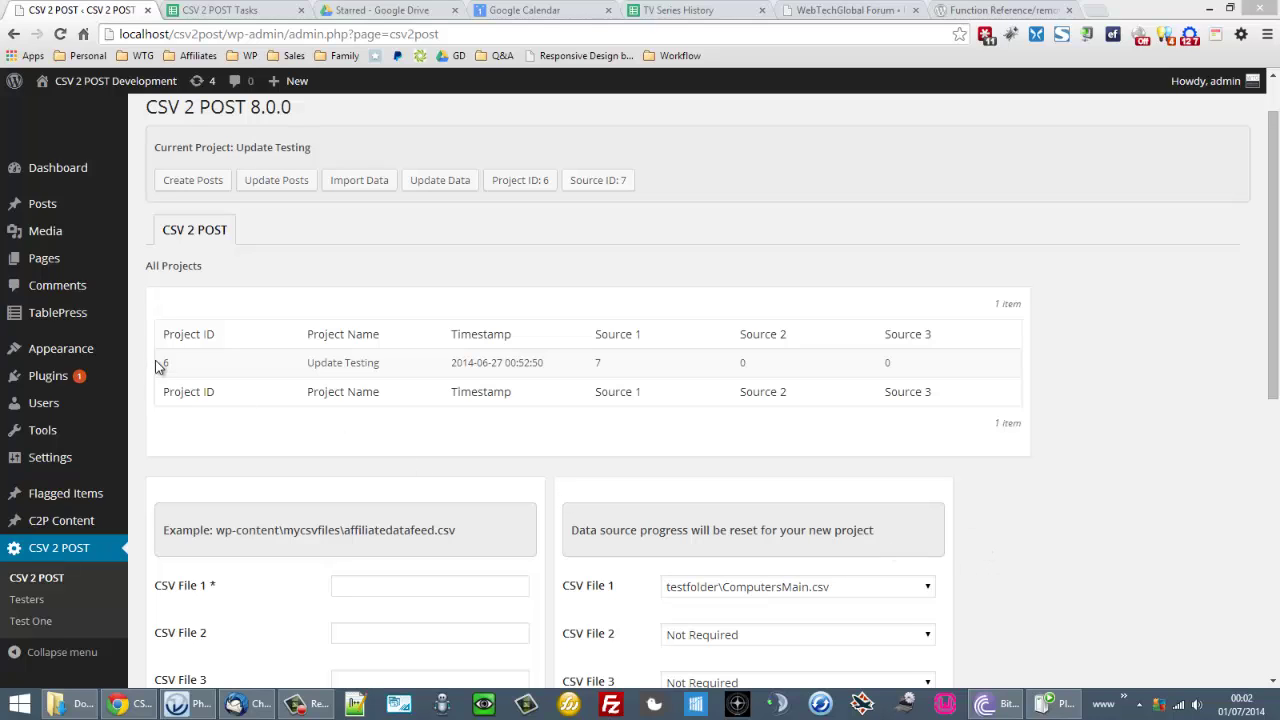
- Open TablePress and look through its table list, Add New, Import, Export, Plugin Options and About pages
{"action": "mouse_move", "coordinate": [99, 316]}
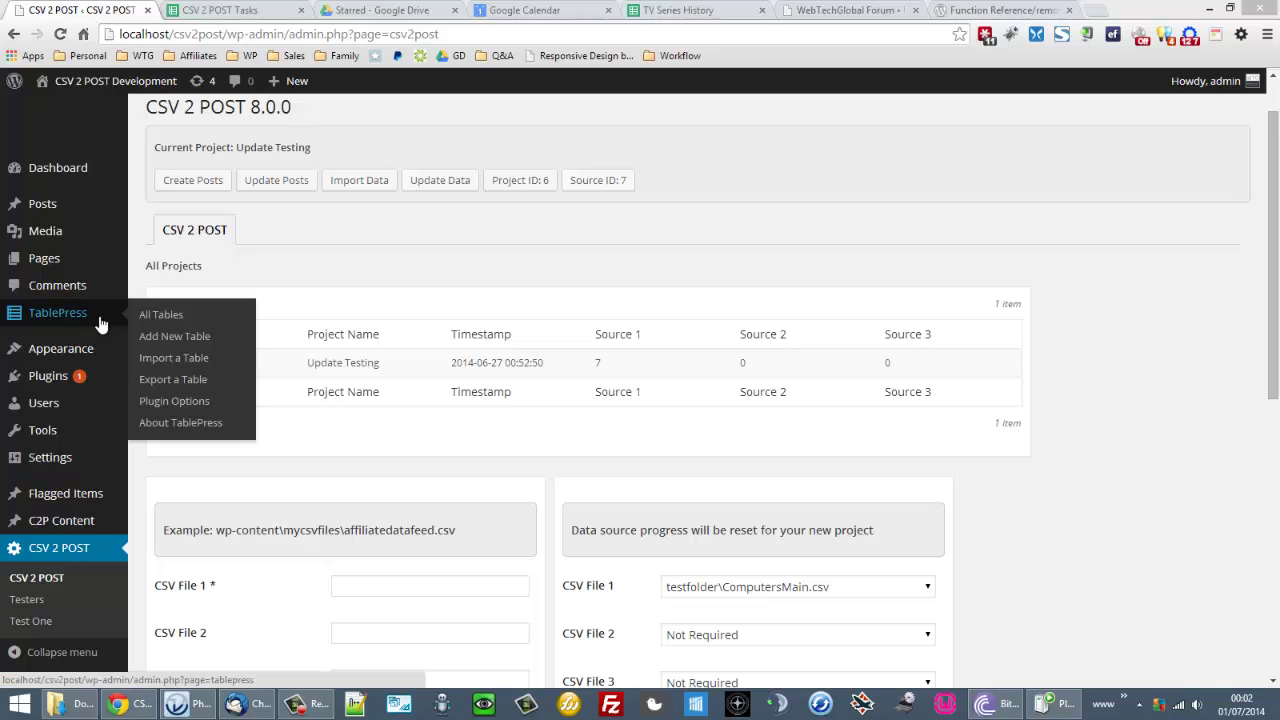
{"action": "left_click", "coordinate": [99, 313]}
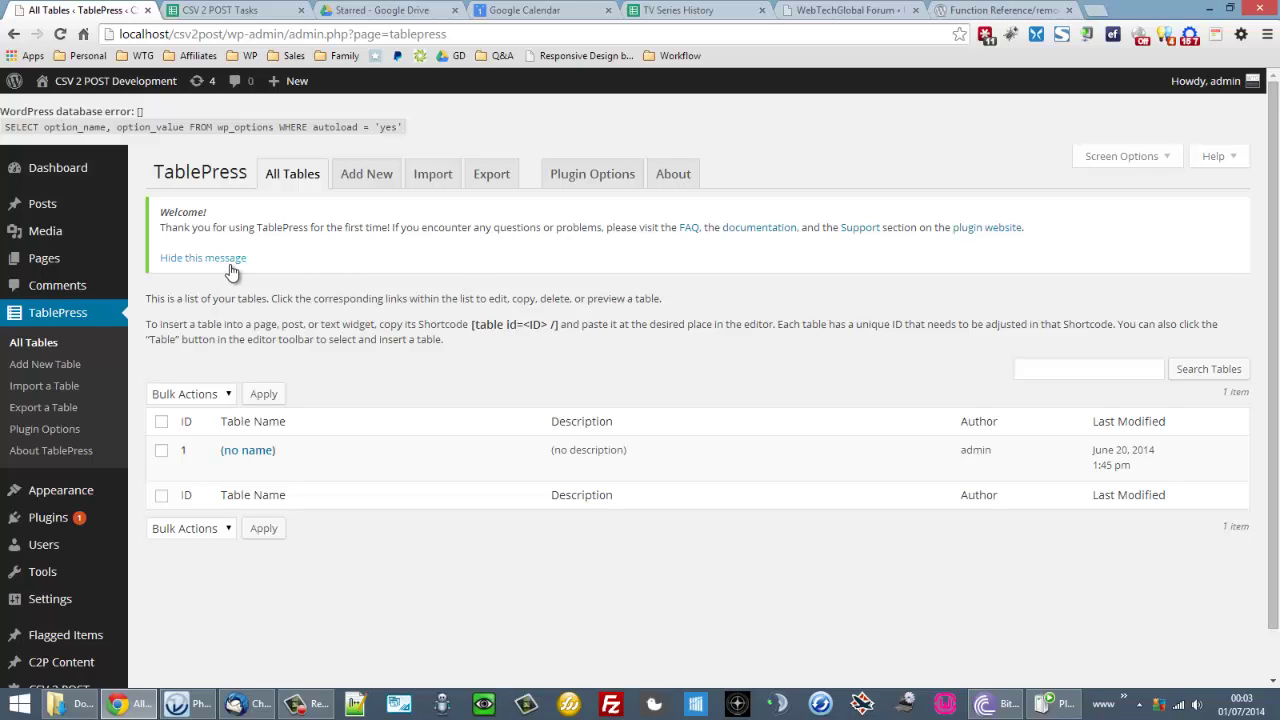
{"action": "left_click", "coordinate": [388, 177]}
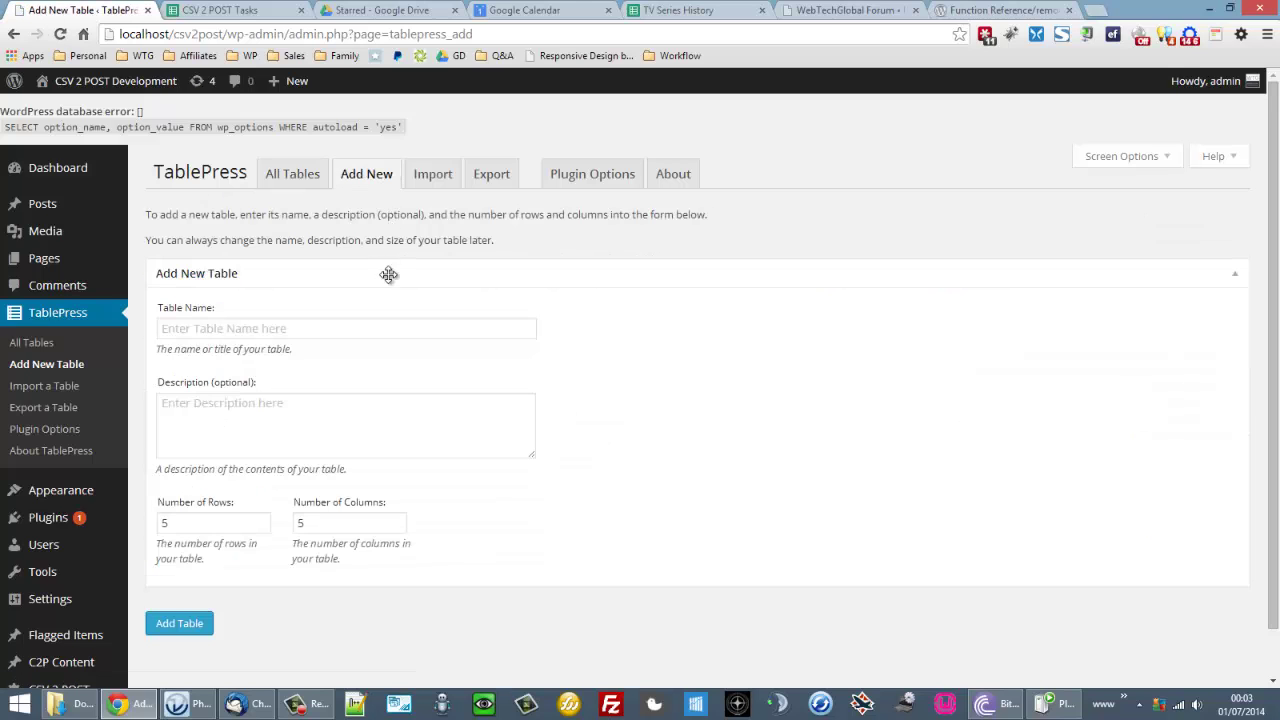
{"action": "left_click_drag", "start_coordinate": [388, 274], "coordinate": [386, 272]}
{"action": "left_click", "coordinate": [40, 390]}
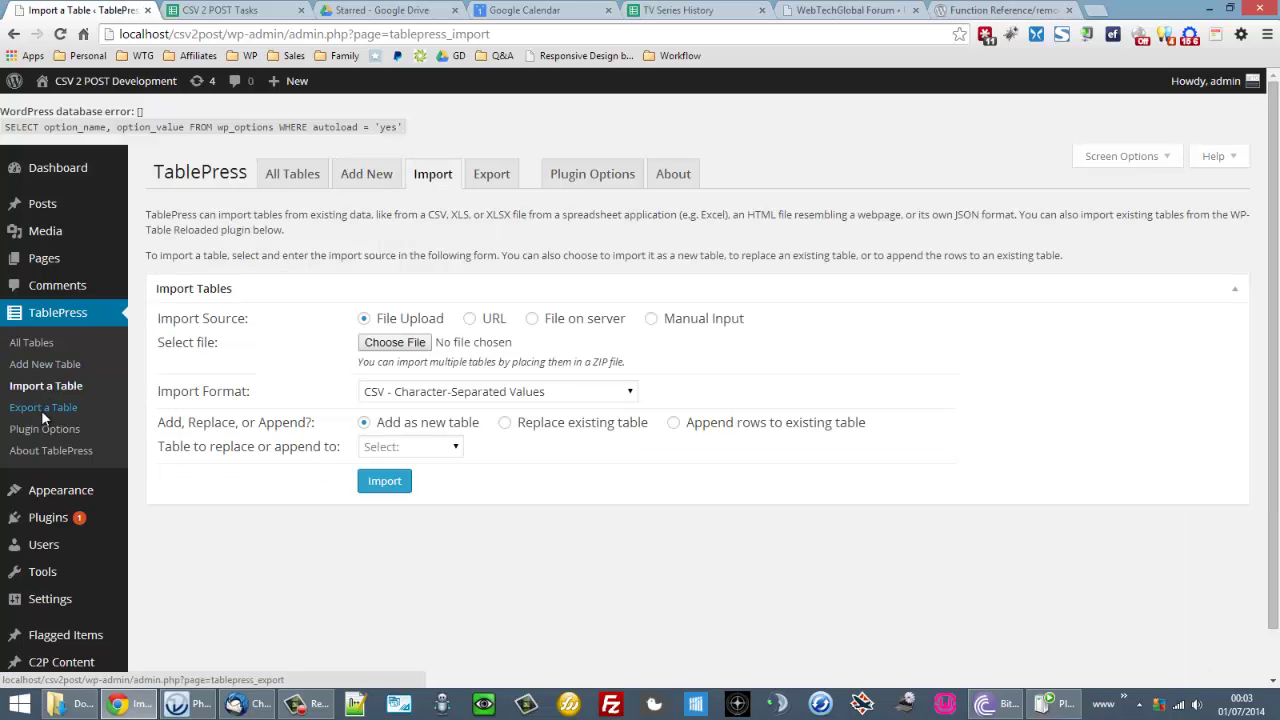
{"action": "left_click", "coordinate": [41, 410]}
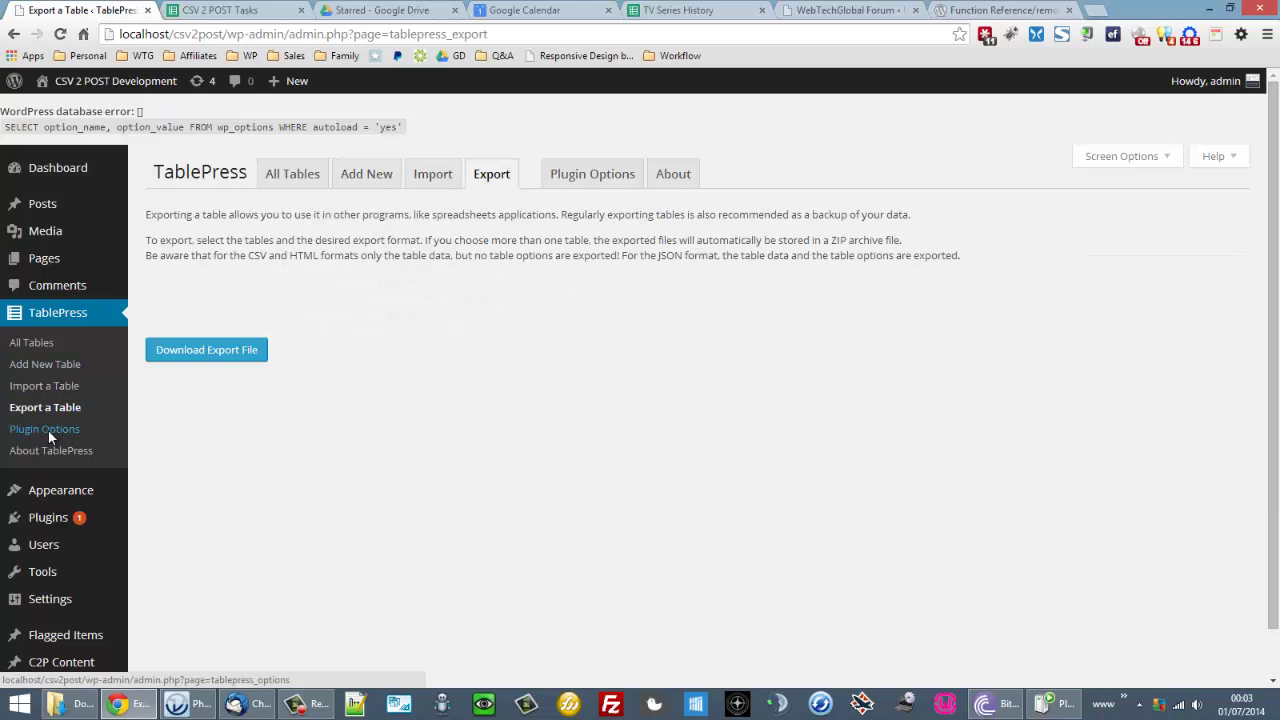
{"action": "left_click", "coordinate": [48, 430]}
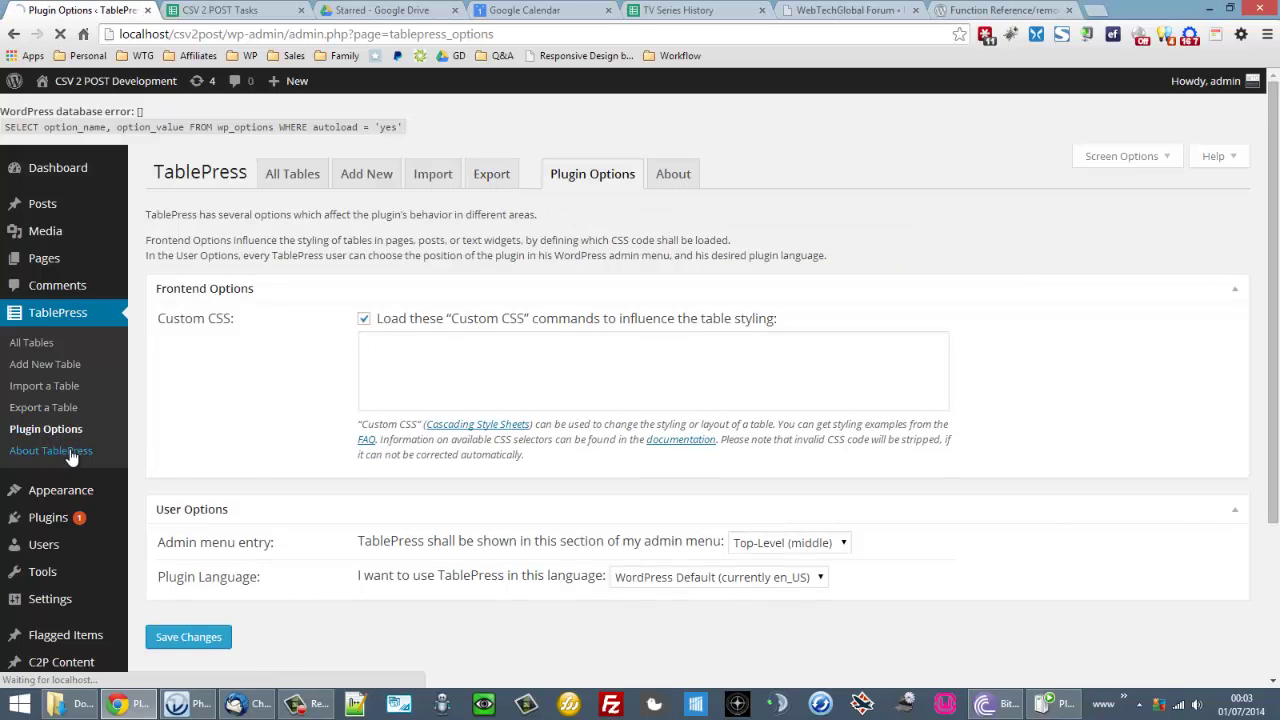
{"action": "left_click", "coordinate": [70, 451]}
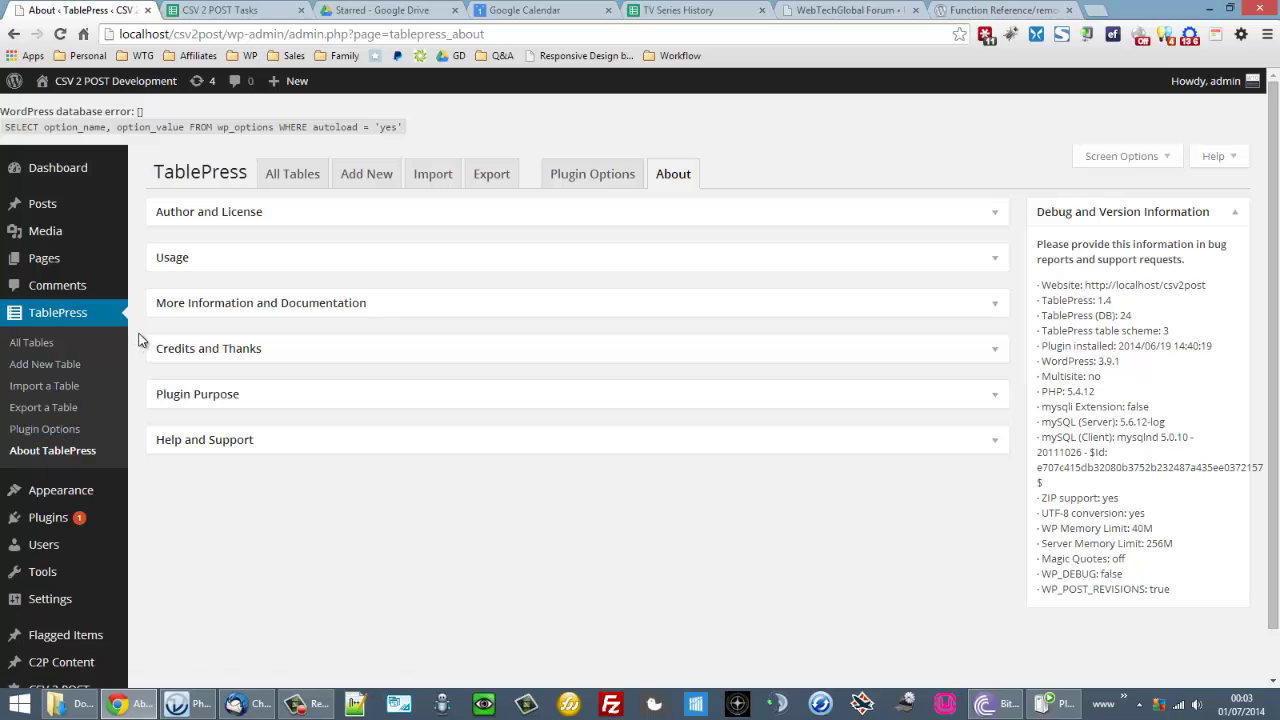
- Return to the TablePress table list and open the Add New Table form to compare the page tabs with the submenu entries
{"action": "left_click", "coordinate": [36, 347]}
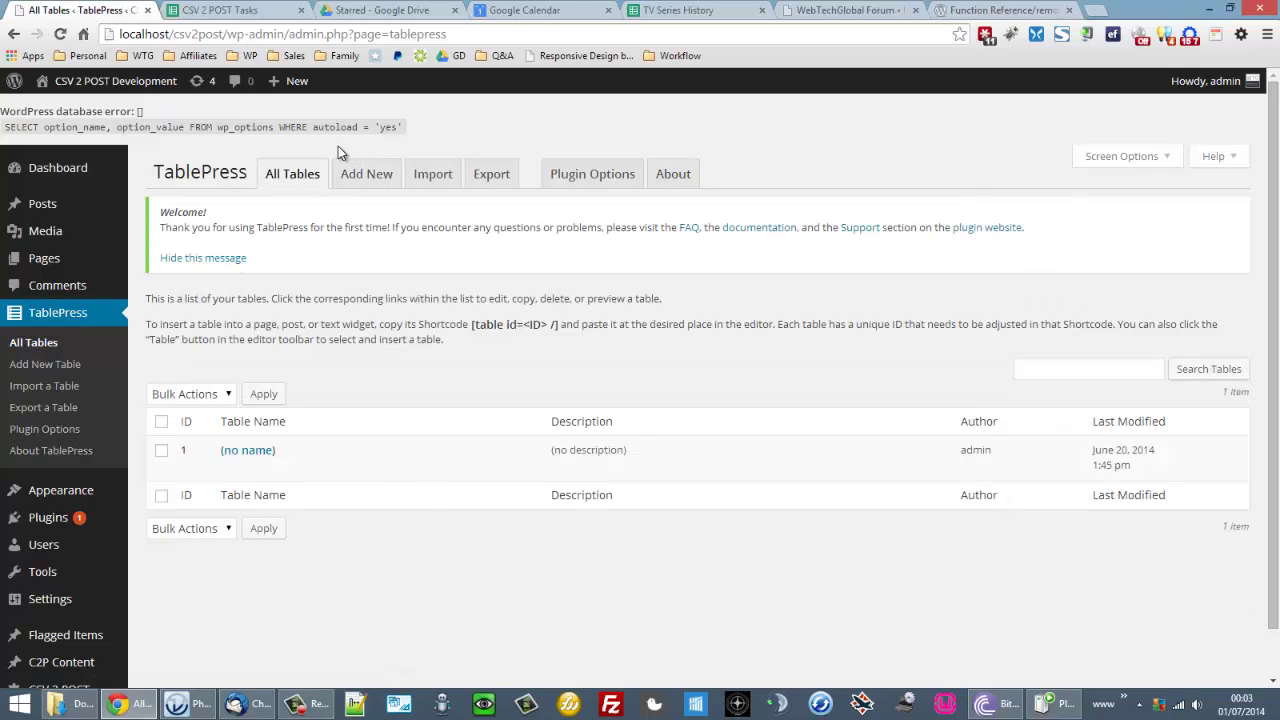
{"action": "mouse_move", "coordinate": [238, 142]}
{"action": "left_mouse_down"}
{"action": "mouse_move", "coordinate": [498, 202]}
{"action": "mouse_move", "coordinate": [804, 241]}
{"action": "left_mouse_up"}
{"action": "key", "text": "Escape"}
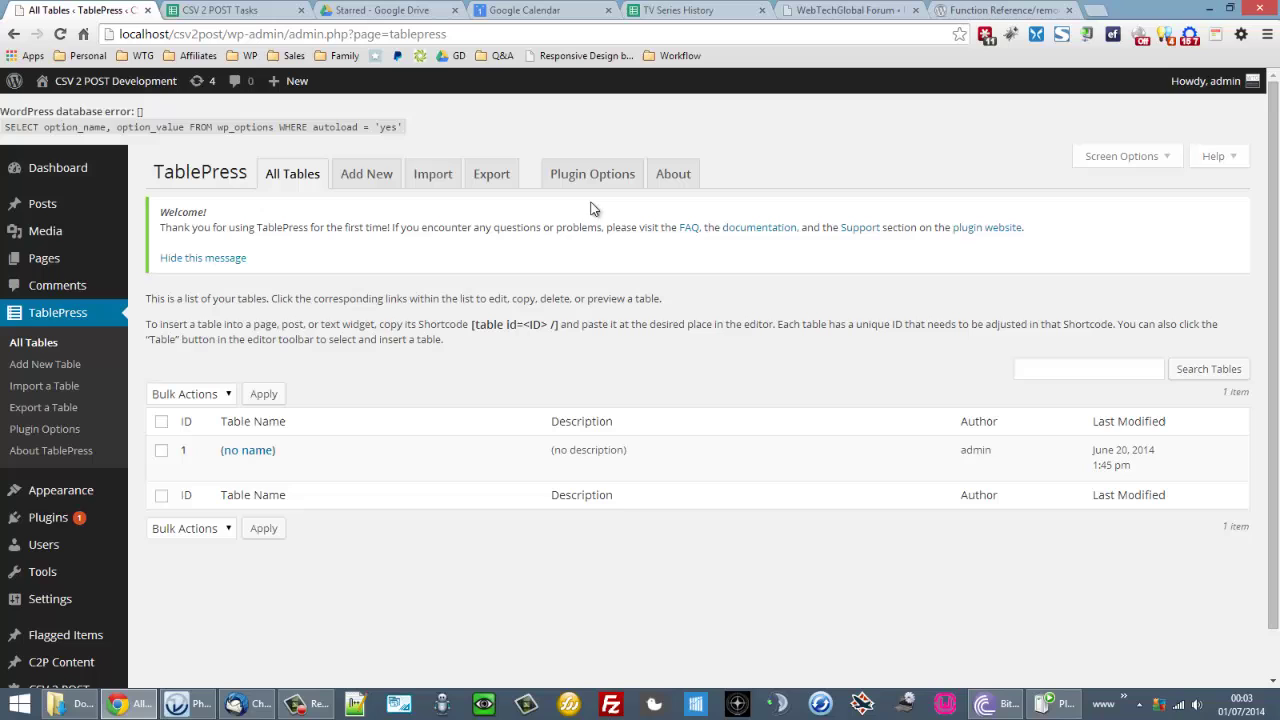
{"action": "left_click", "coordinate": [376, 177]}
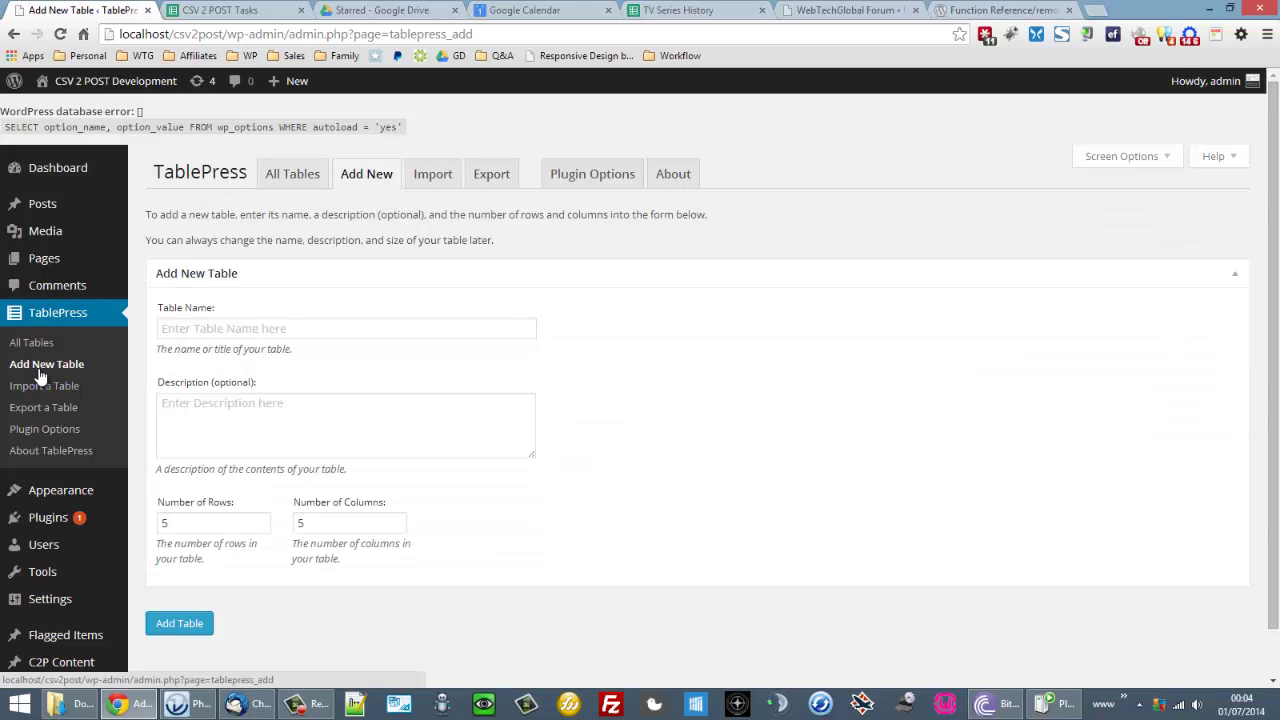
{"action": "left_click_drag", "start_coordinate": [147, 309], "coordinate": [4, 397]}
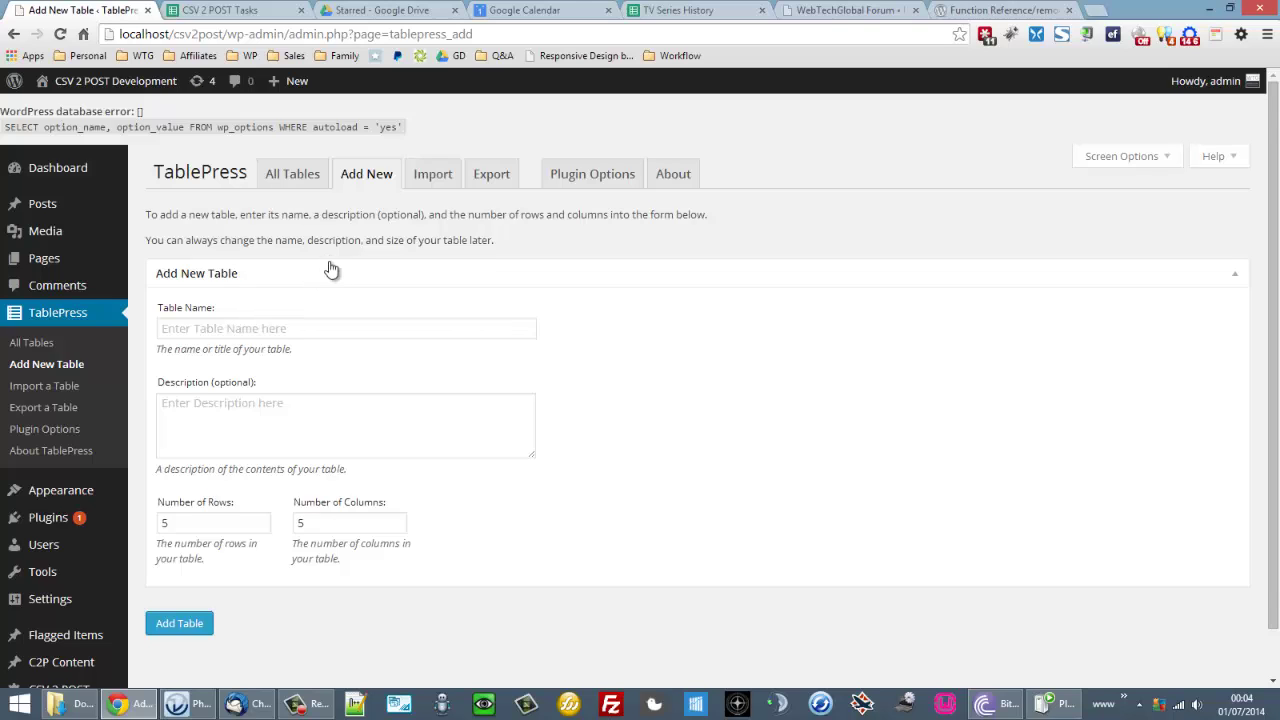
{"action": "scroll", "coordinate": [320, 266], "scroll_direction": "down", "scroll_amount": 1}
{"action": "scroll", "coordinate": [276, 445], "scroll_direction": "up", "scroll_amount": 1}
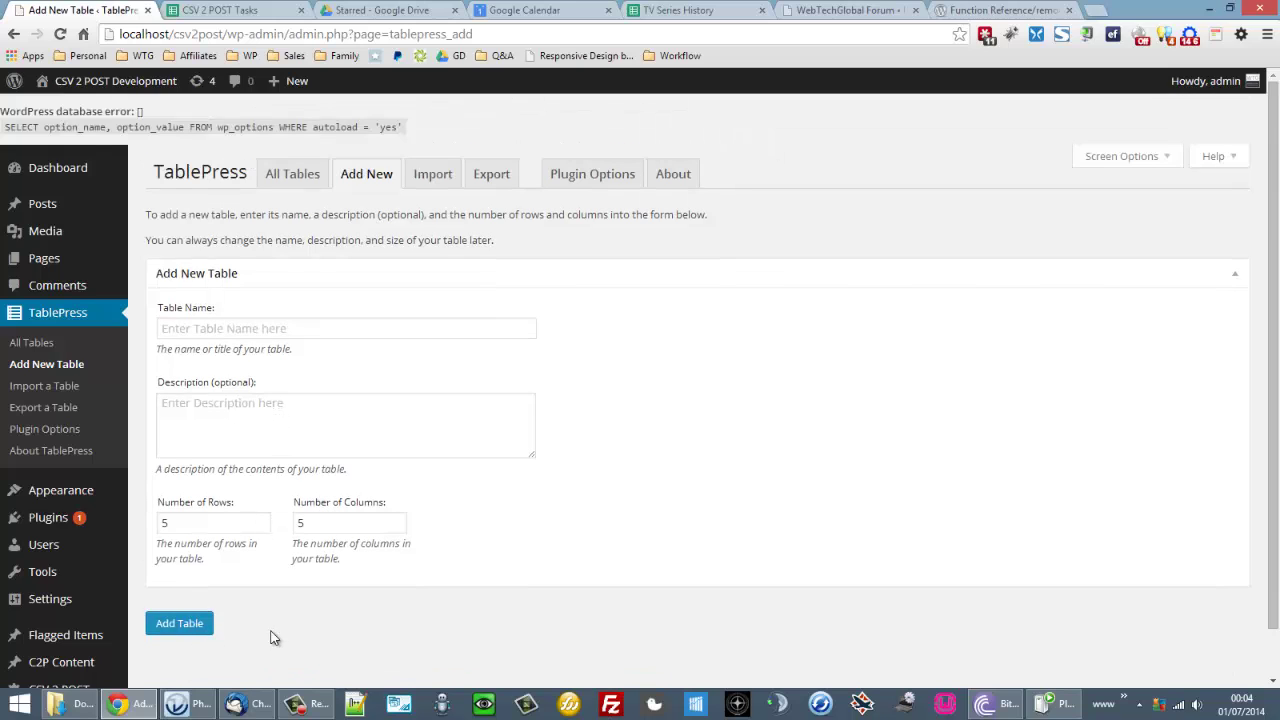
{"action": "scroll", "coordinate": [270, 632], "scroll_direction": "down", "scroll_amount": 1}
- Open the CSV 2 POST plugin and view its main, Testers and Test One pages
{"action": "mouse_move", "coordinate": [98, 690]}
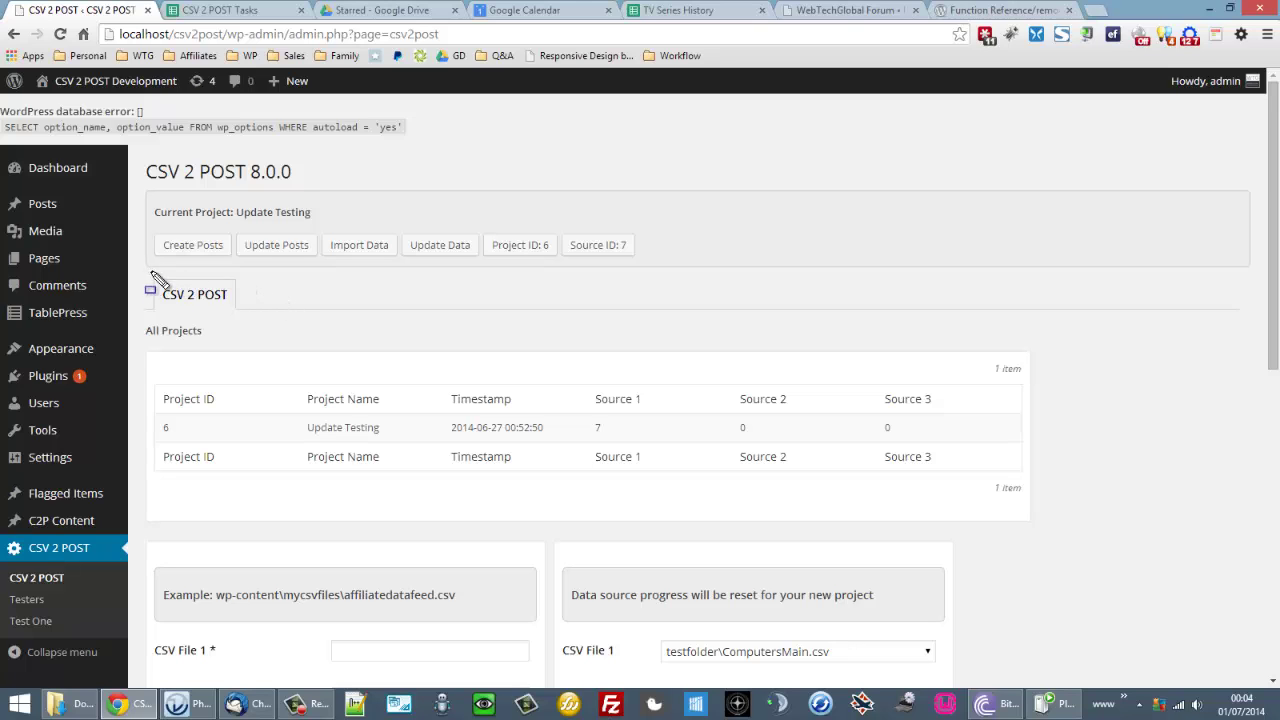
{"action": "mouse_move", "coordinate": [150, 270]}
{"action": "left_mouse_down"}
{"action": "mouse_move", "coordinate": [838, 323]}
{"action": "mouse_move", "coordinate": [995, 322]}
{"action": "left_mouse_up"}
{"action": "key", "text": "Escape"}
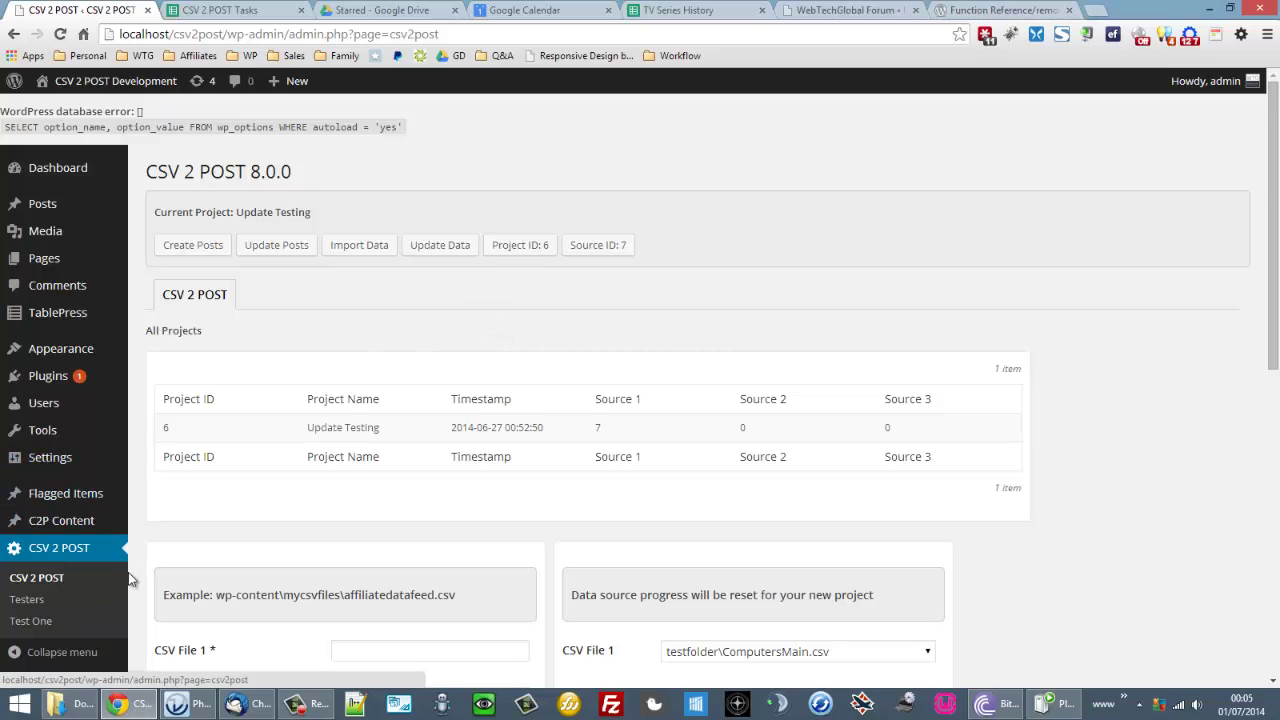
{"action": "mouse_move", "coordinate": [145, 529]}
{"action": "left_mouse_down"}
{"action": "mouse_move", "coordinate": [4, 642]}
{"action": "mouse_move", "coordinate": [4, 666]}
{"action": "left_mouse_up"}
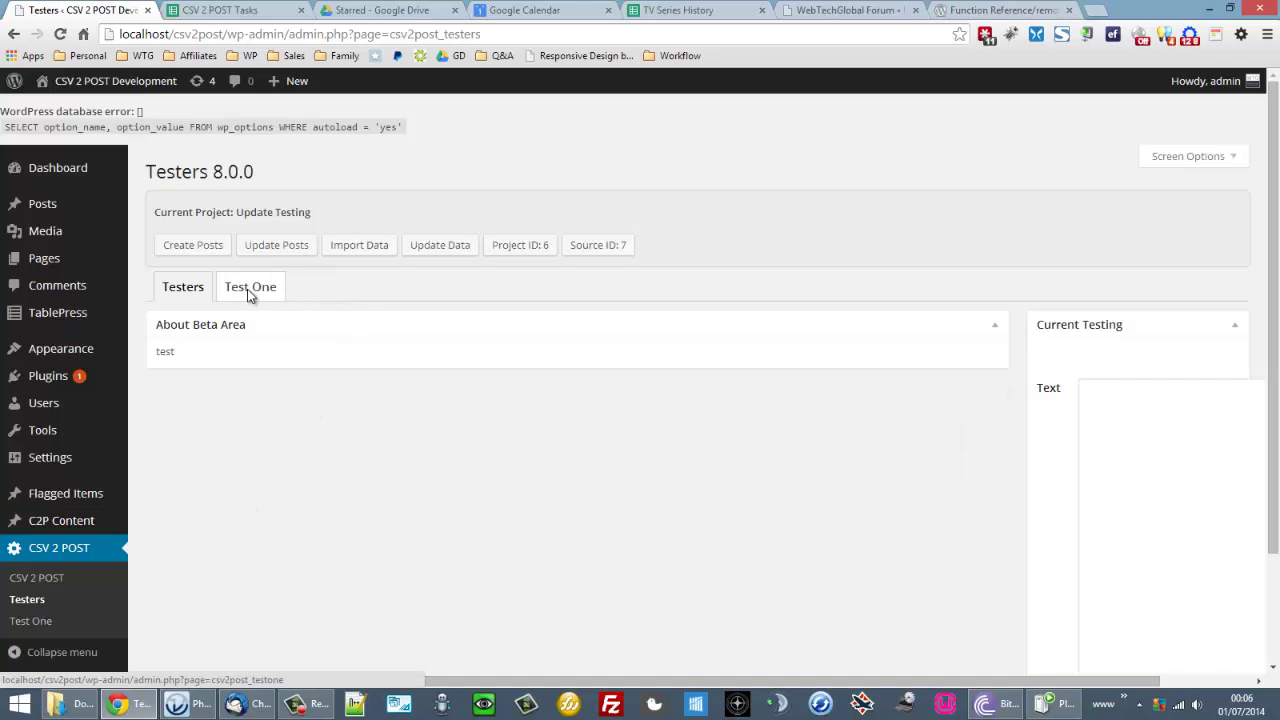
{"action": "left_click", "coordinate": [249, 292]}
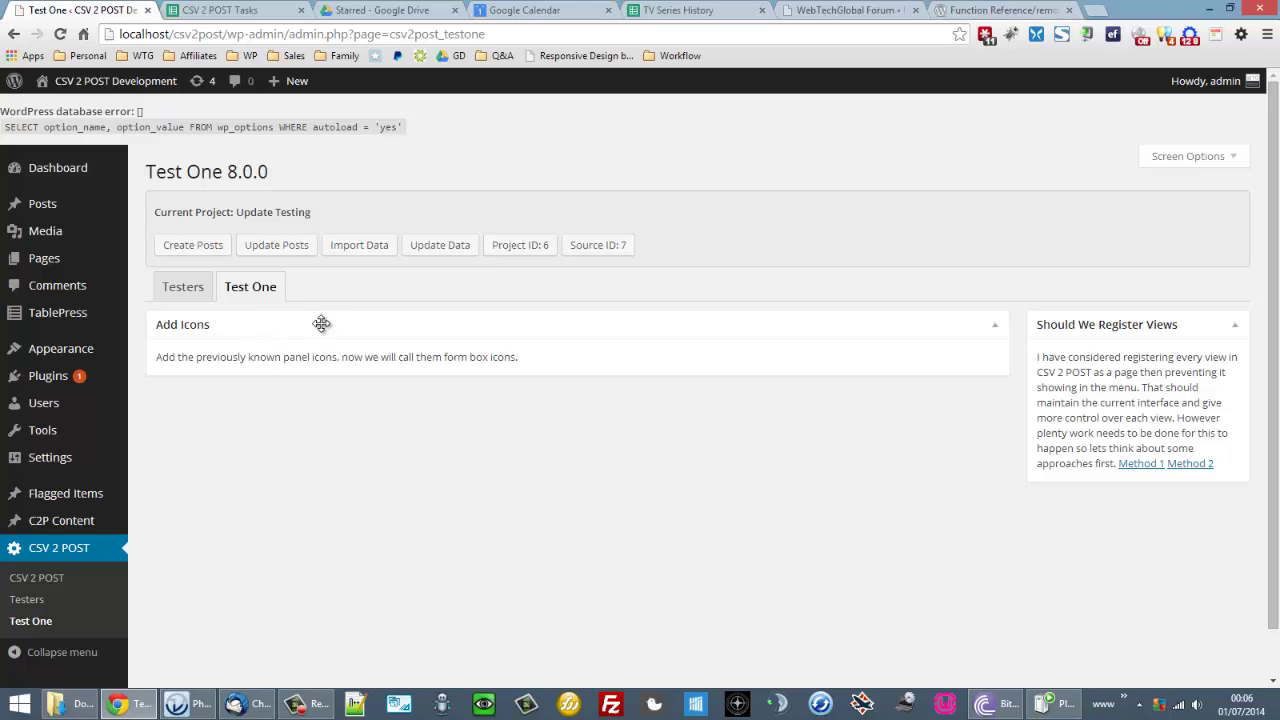
- Move the Should We Register Views box into the main column above Add Icons and back to the side column
{"action": "left_click_drag", "start_coordinate": [320, 325], "coordinate": [755, 350]}
{"action": "left_click_drag", "start_coordinate": [1086, 320], "coordinate": [471, 326]}
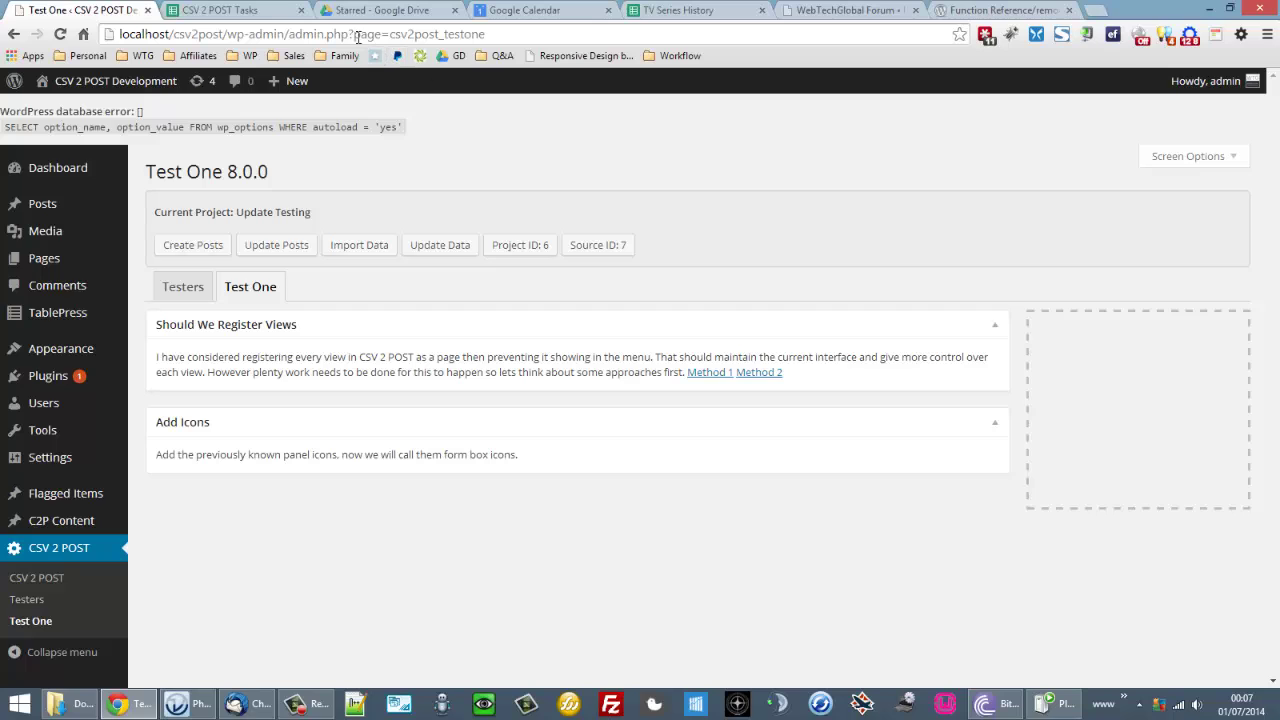
{"action": "left_click_drag", "start_coordinate": [357, 37], "coordinate": [505, 37]}
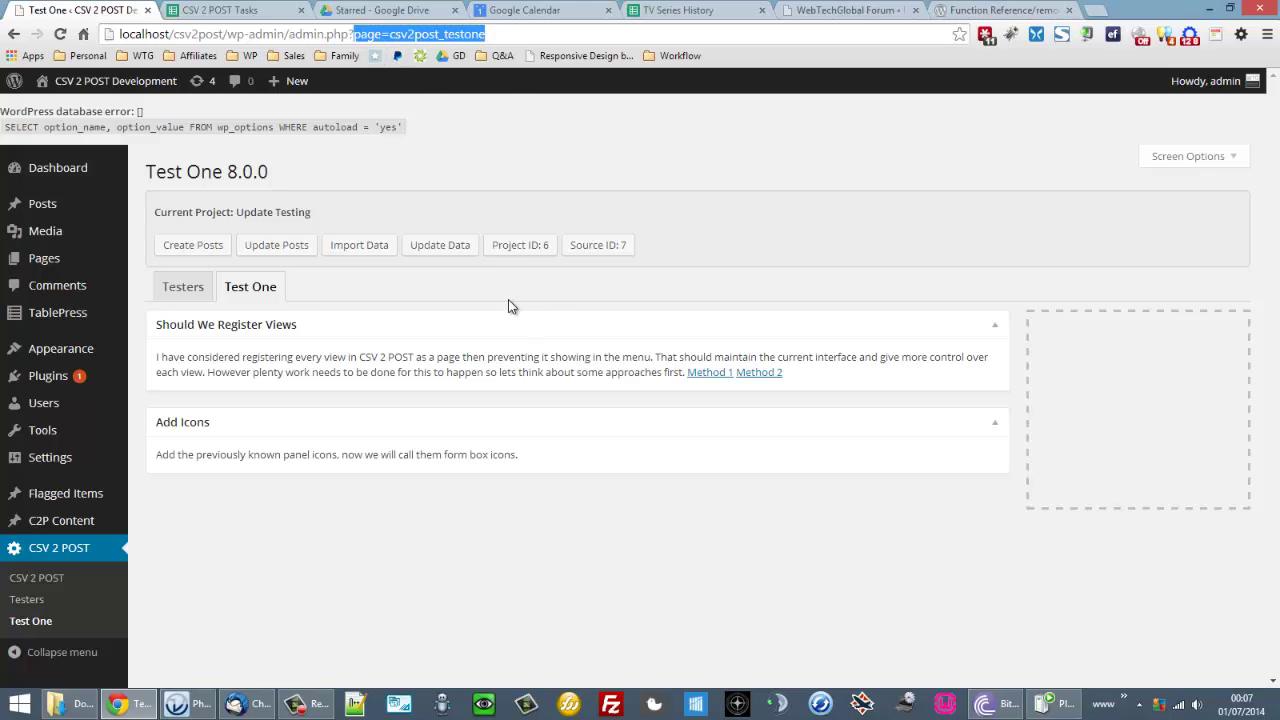
{"action": "left_click", "coordinate": [480, 503]}
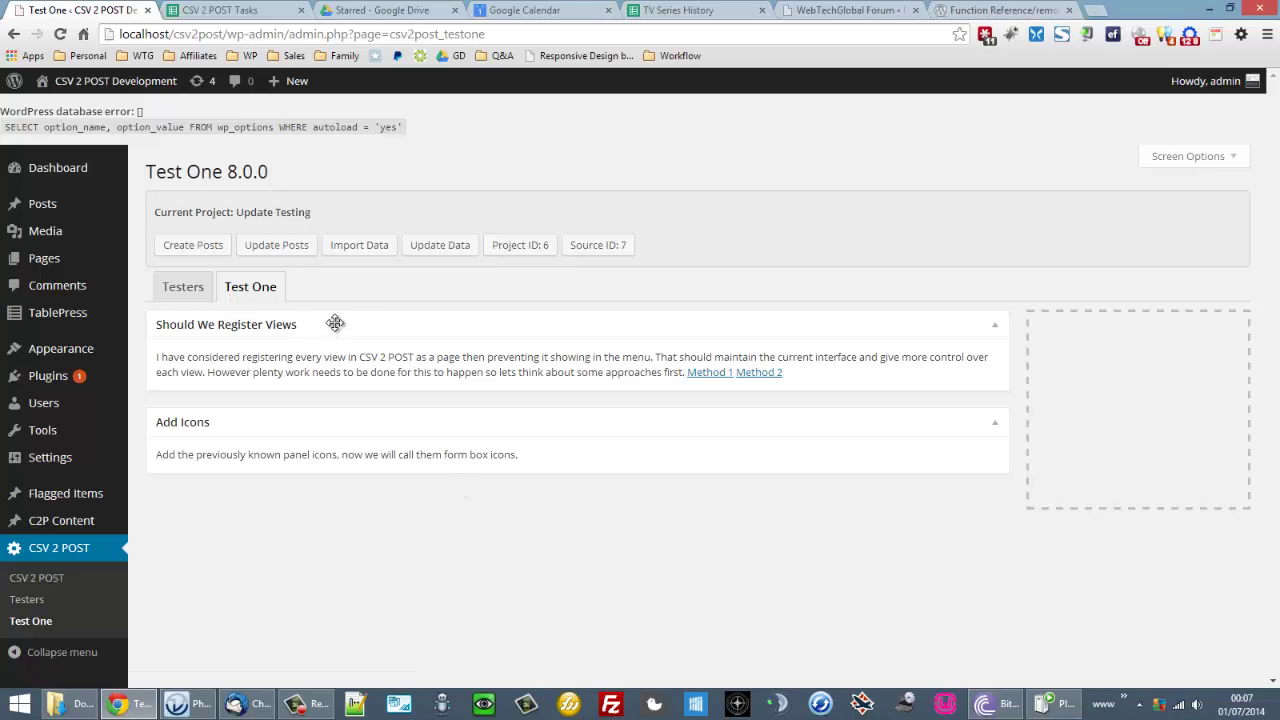
{"action": "left_click_drag", "start_coordinate": [337, 323], "coordinate": [1125, 362]}
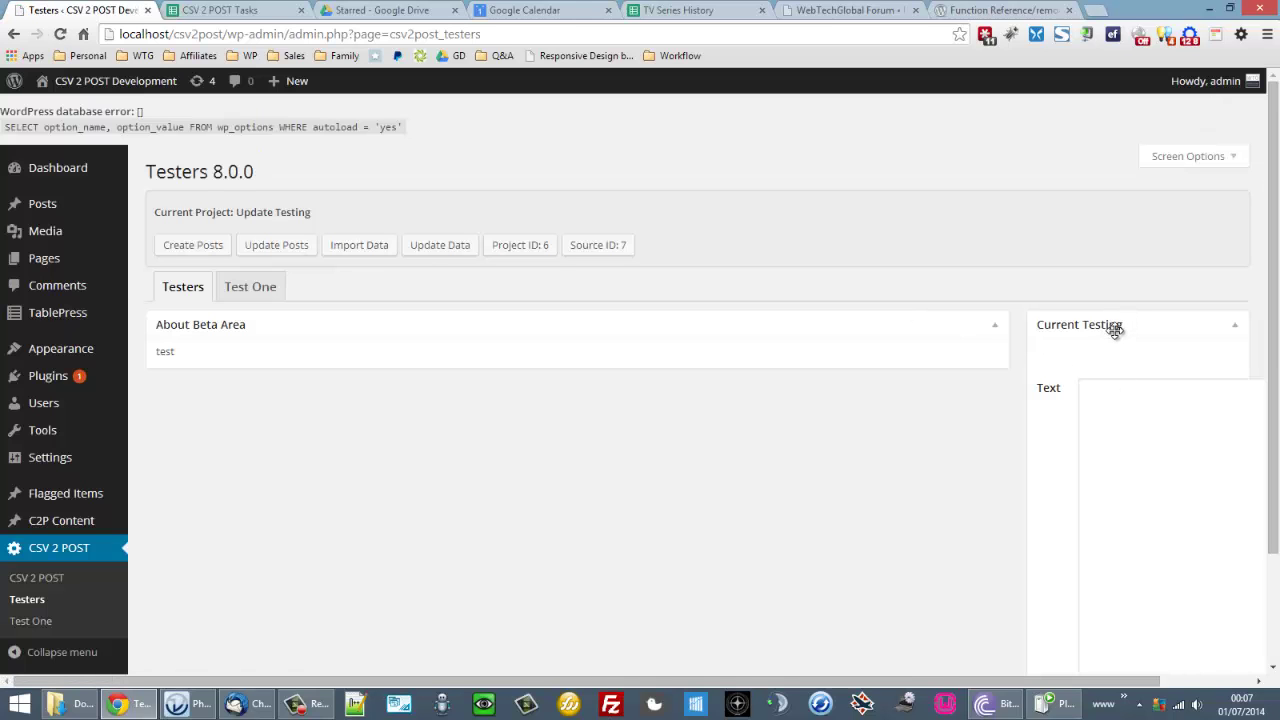
- On the Testers page, move the Current Testing box into the main column above About Beta Area
{"action": "left_click_drag", "start_coordinate": [1123, 323], "coordinate": [362, 372]}
{"action": "scroll", "coordinate": [885, 410], "scroll_direction": "down", "scroll_amount": 2}
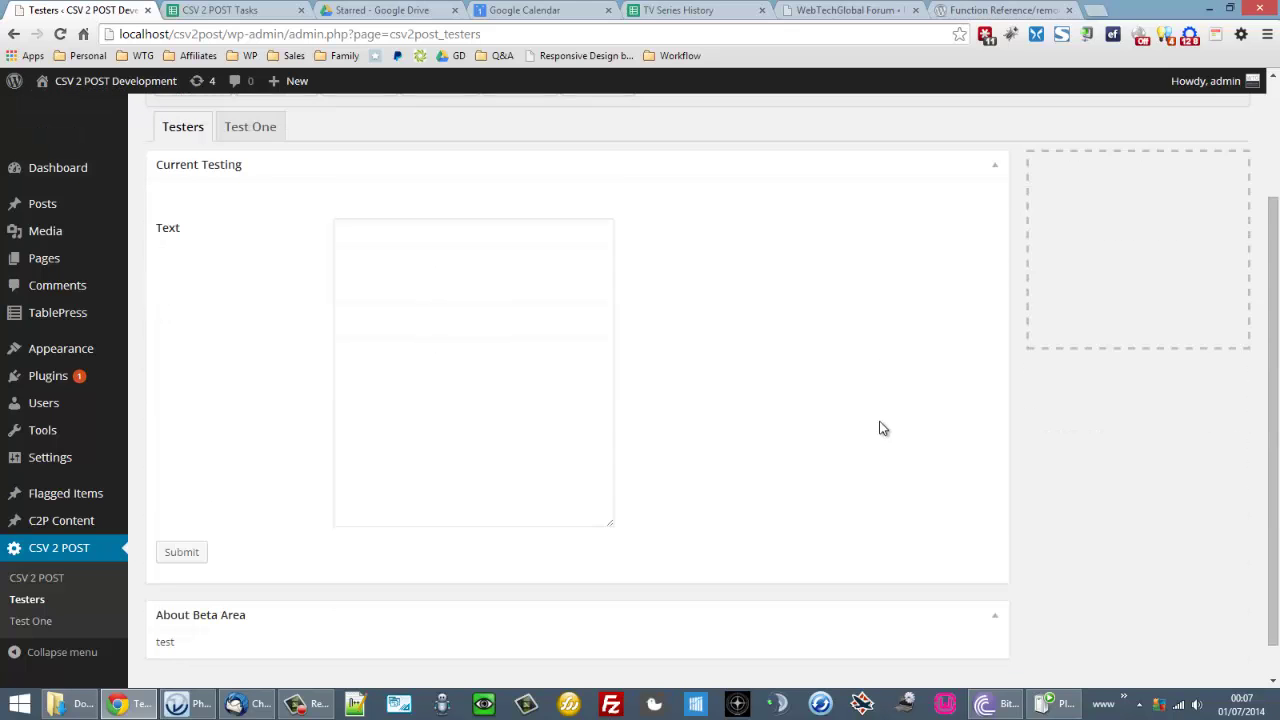
{"action": "scroll", "coordinate": [646, 380], "scroll_direction": "up", "scroll_amount": 2}
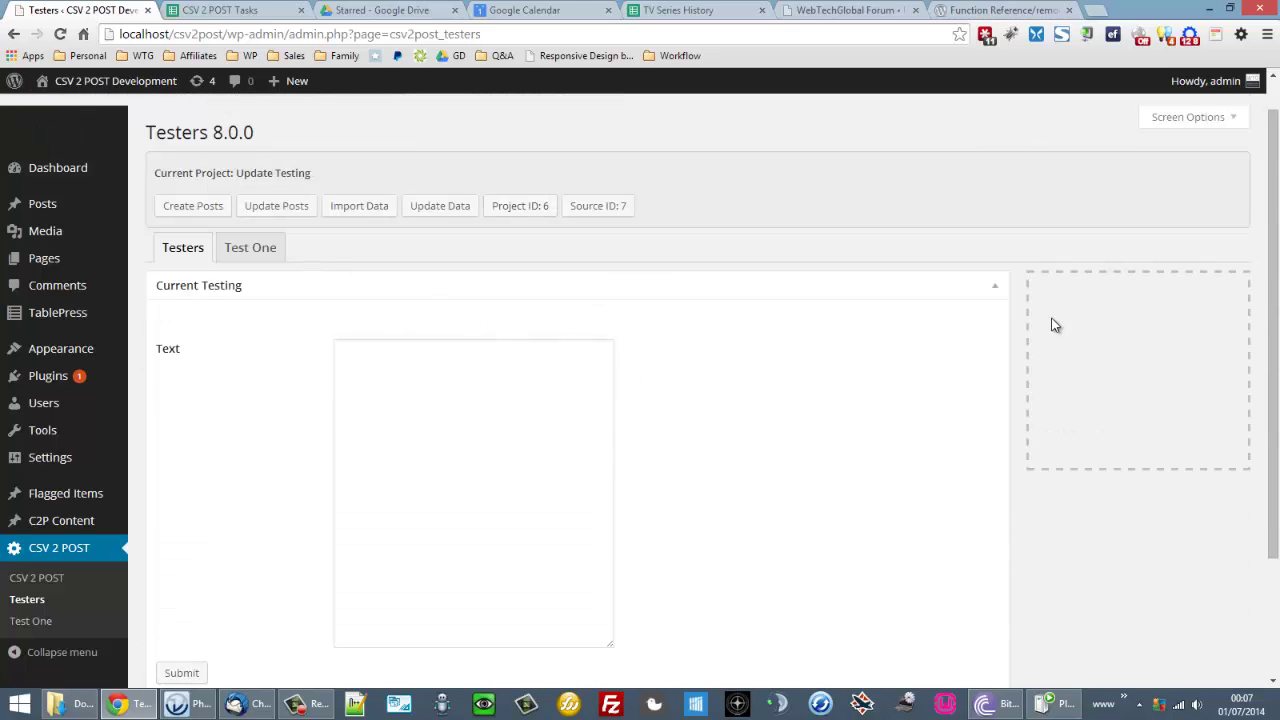
- Show the screen options for the Testers page and set the layout to 1 column
{"action": "scroll", "coordinate": [1054, 309], "scroll_direction": "up", "scroll_amount": 1}
{"action": "left_click", "coordinate": [1186, 156]}
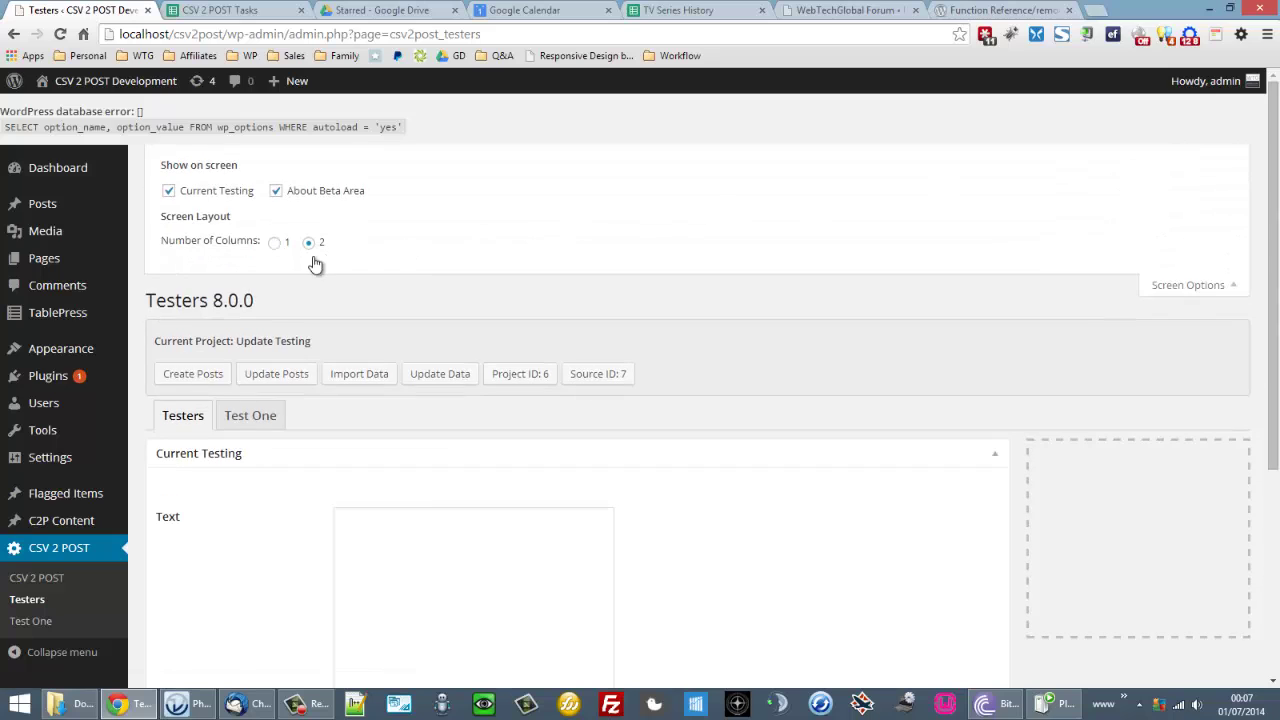
{"action": "left_click", "coordinate": [275, 243]}
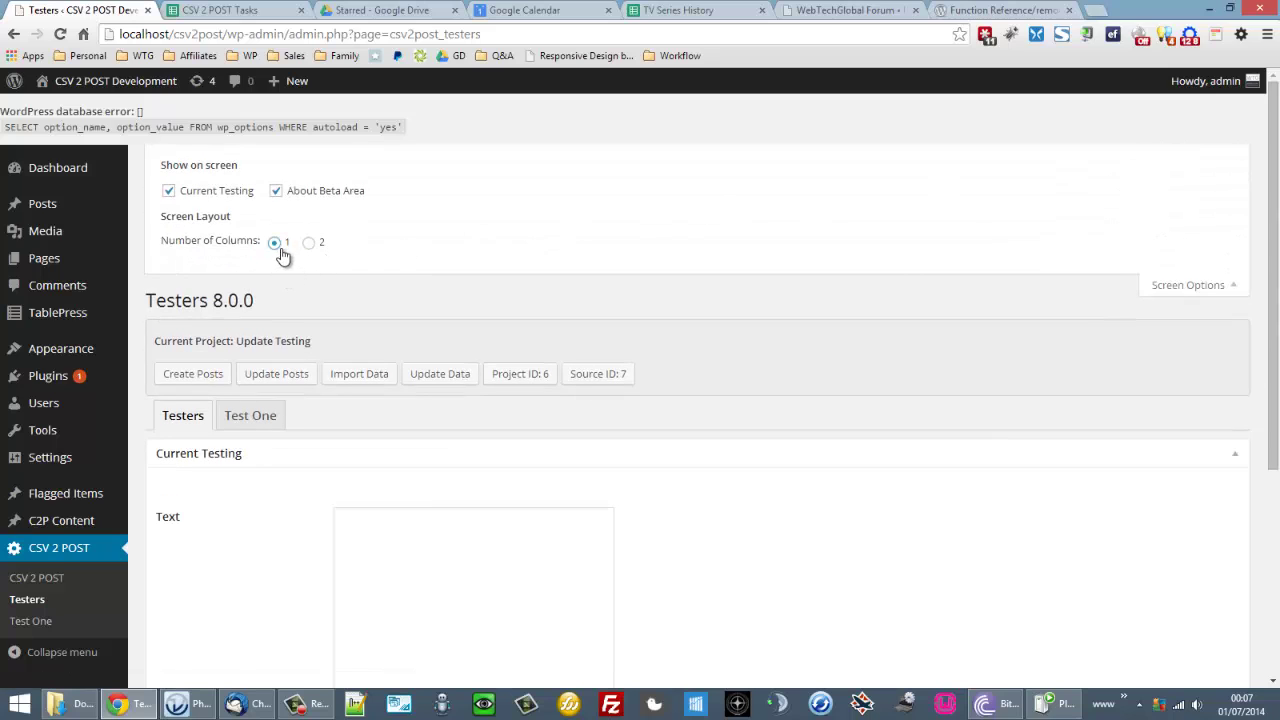
{"action": "left_click", "coordinate": [310, 245]}
{"action": "left_click", "coordinate": [274, 242]}
{"action": "scroll", "coordinate": [374, 311], "scroll_direction": "down", "scroll_amount": 4}
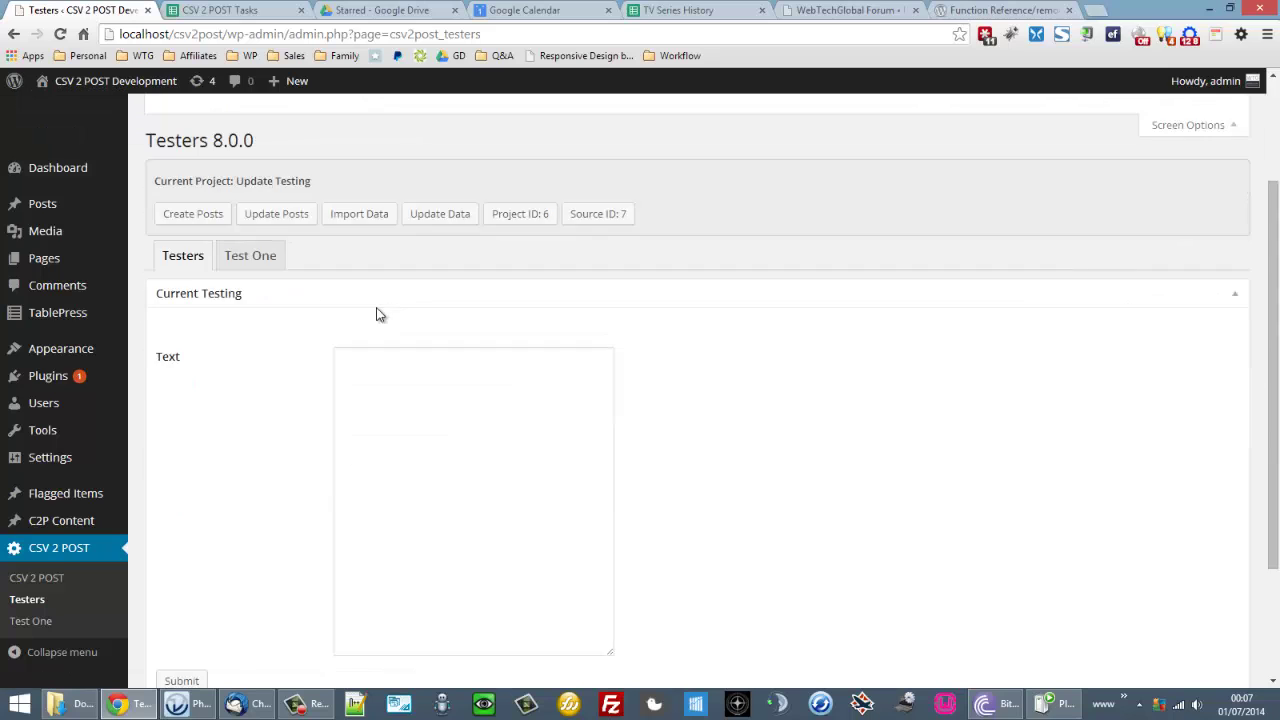
- Collapse the Current Testing and About Beta Area boxes on the Testers page
{"action": "scroll", "coordinate": [634, 277], "scroll_direction": "up", "scroll_amount": 3}
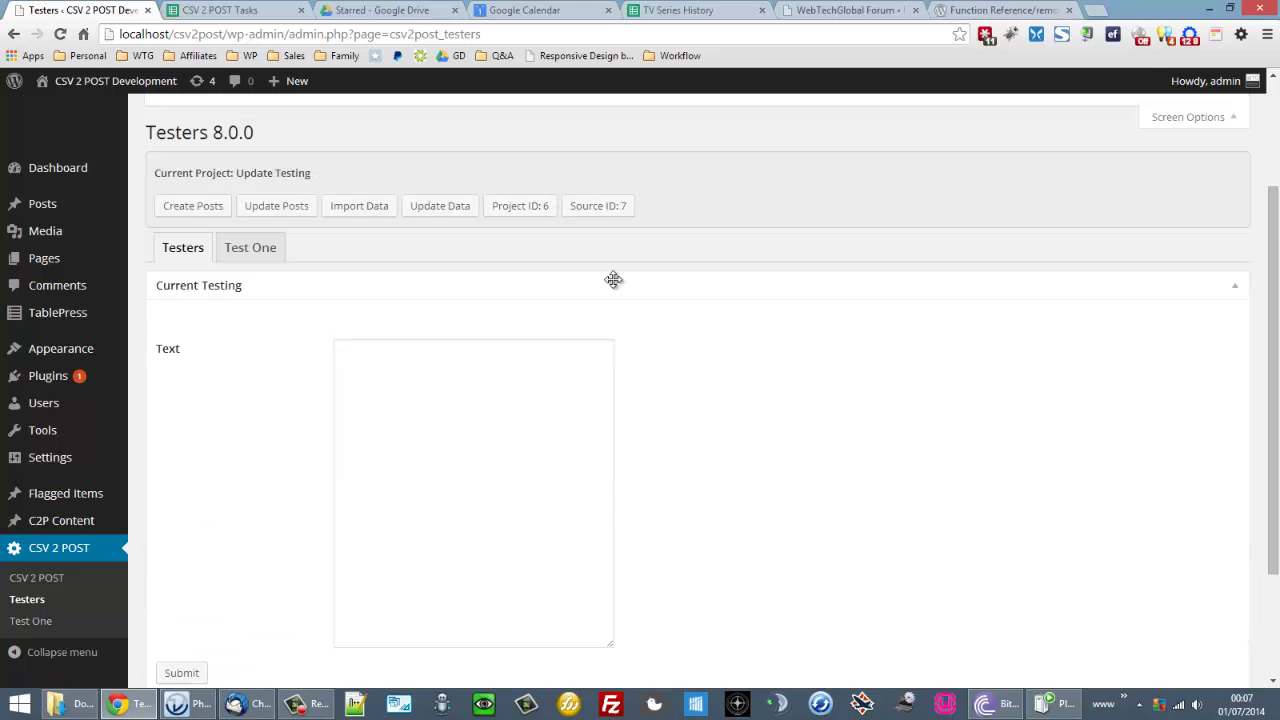
{"action": "left_click", "coordinate": [910, 365]}
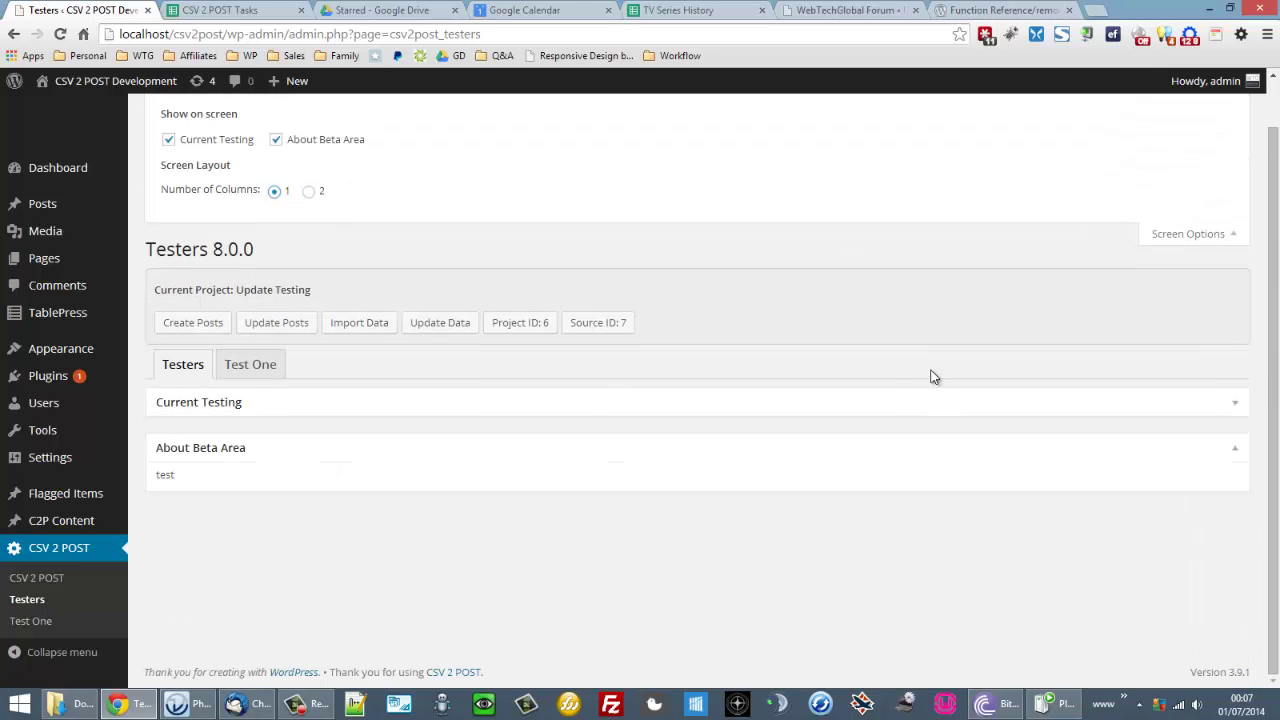
{"action": "left_click", "coordinate": [422, 445]}
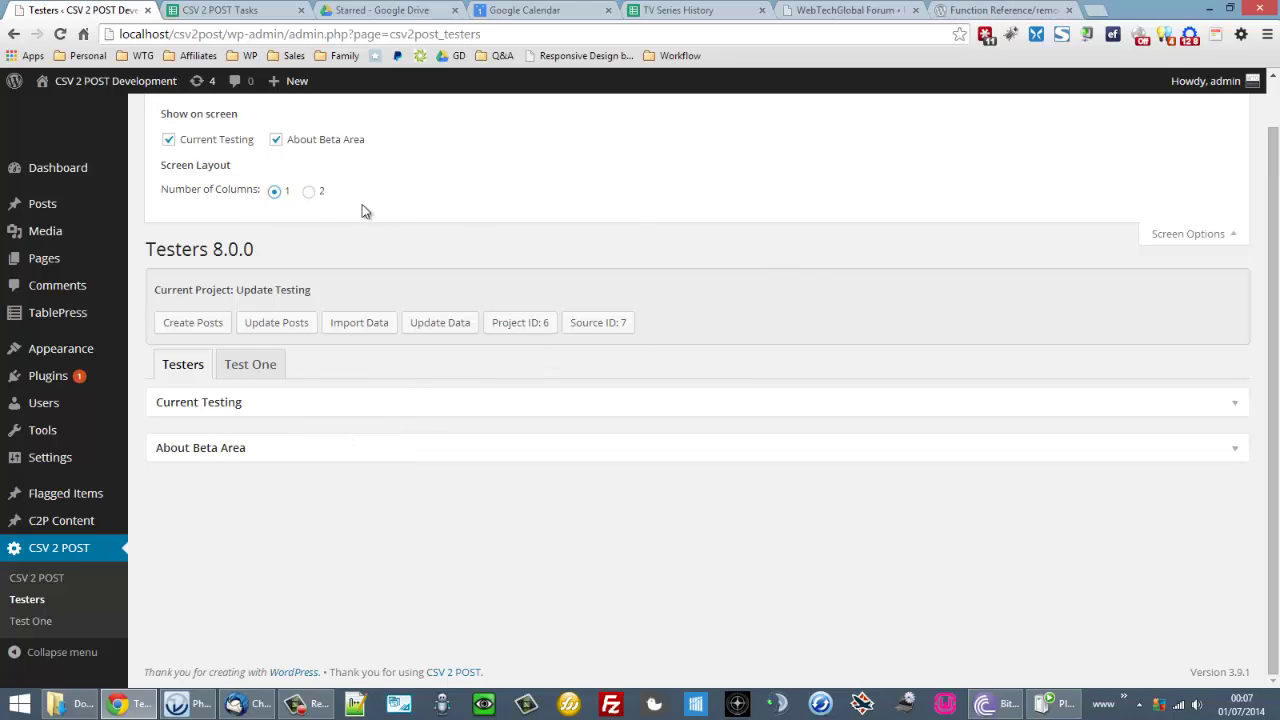
- Set the layout to 2 columns and move the boxes into the side column, with About Beta Area above Current Testing
{"action": "left_click", "coordinate": [309, 191]}
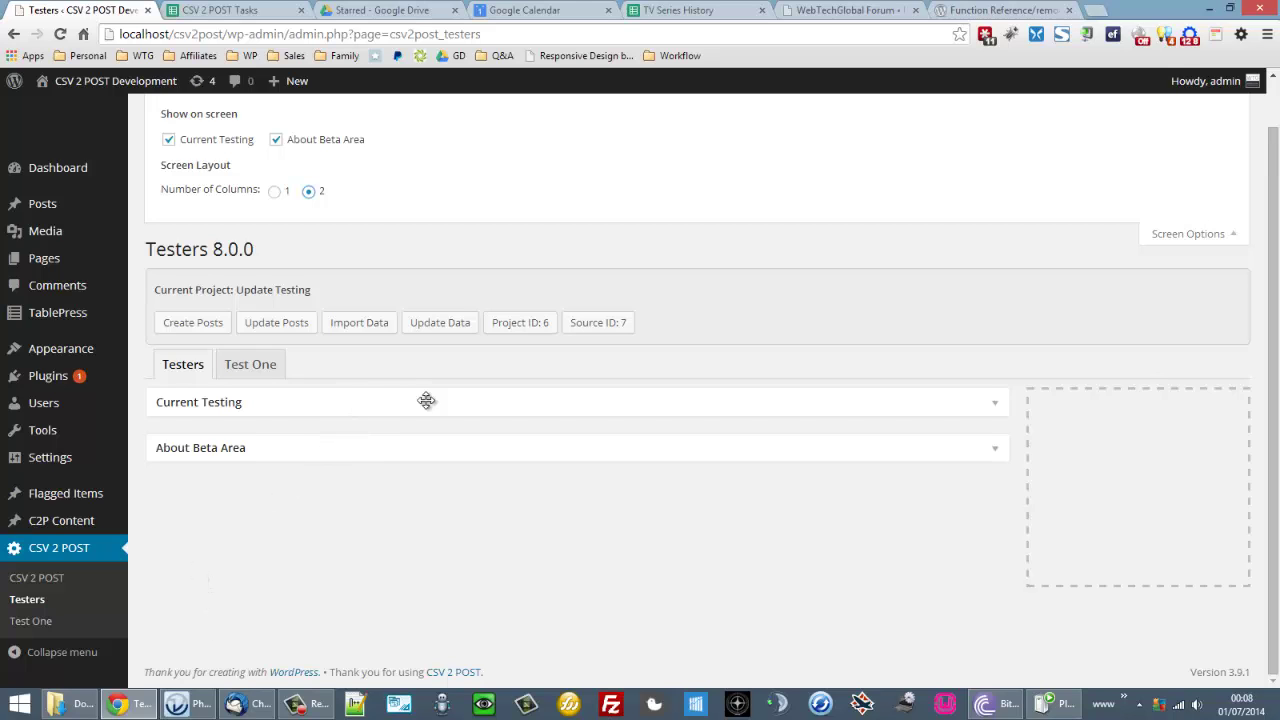
{"action": "left_click_drag", "start_coordinate": [469, 401], "coordinate": [1105, 451]}
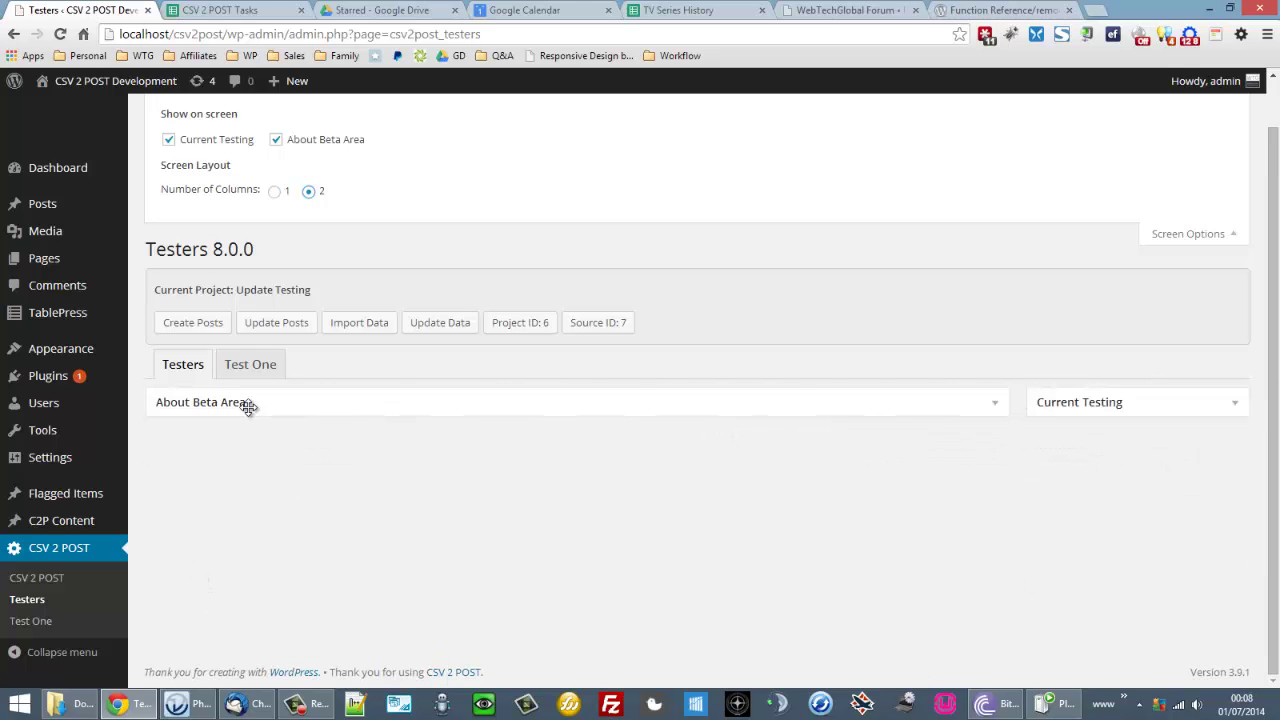
{"action": "left_click_drag", "start_coordinate": [248, 405], "coordinate": [1110, 410]}
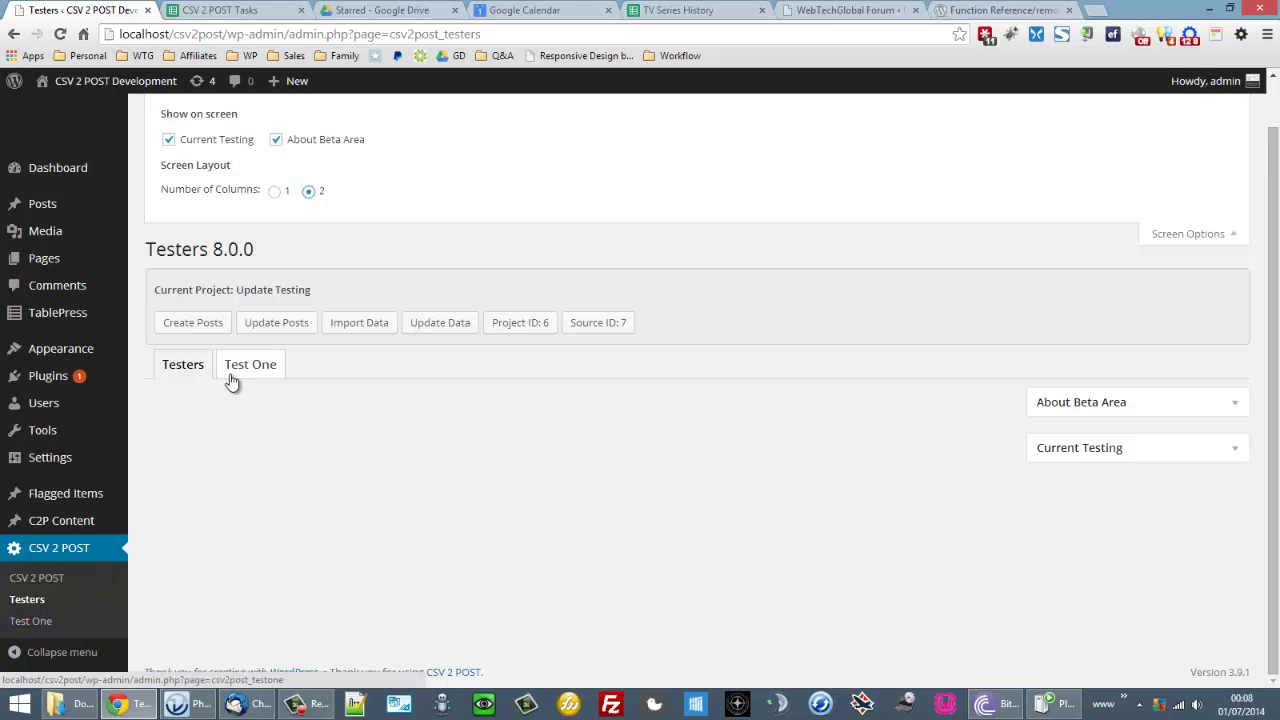
{"action": "mouse_move", "coordinate": [150, 549]}
{"action": "left_mouse_down"}
{"action": "mouse_move", "coordinate": [14, 600]}
{"action": "mouse_move", "coordinate": [2, 658]}
{"action": "left_mouse_up"}
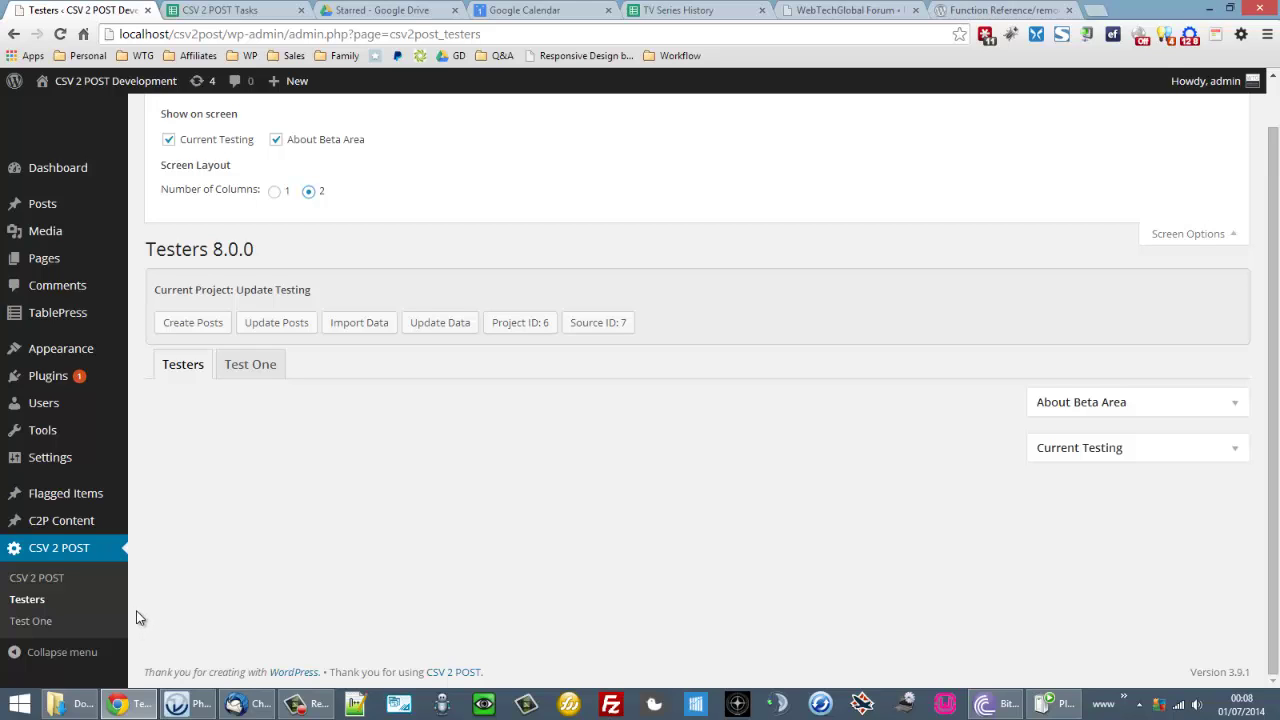
{"action": "mouse_move", "coordinate": [147, 613]}
{"action": "left_mouse_down"}
{"action": "mouse_move", "coordinate": [3, 634]}
{"action": "mouse_move", "coordinate": [4, 646]}
{"action": "left_mouse_up"}
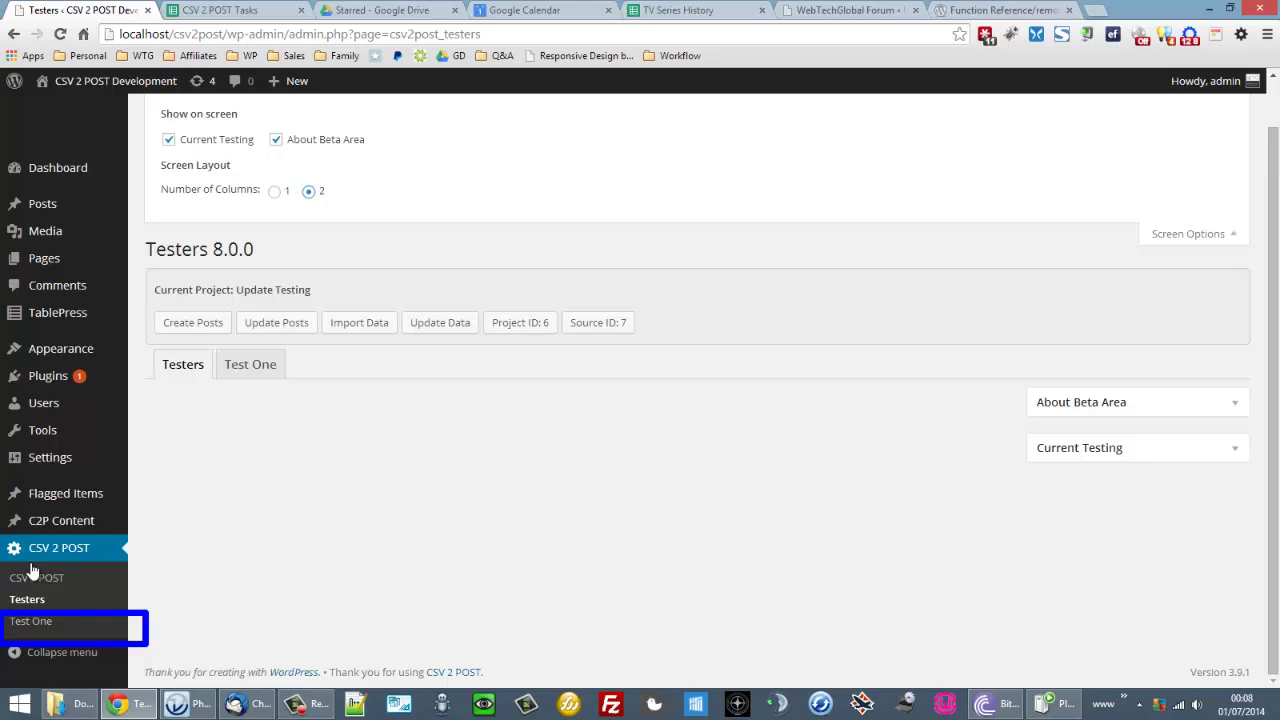
- Switch to the WordPress Codex reference for remove_menu_page and read the description's note about users accessing screens directly
{"action": "left_click", "coordinate": [975, 10]}
{"action": "scroll", "coordinate": [556, 275], "scroll_direction": "up", "scroll_amount": 1}
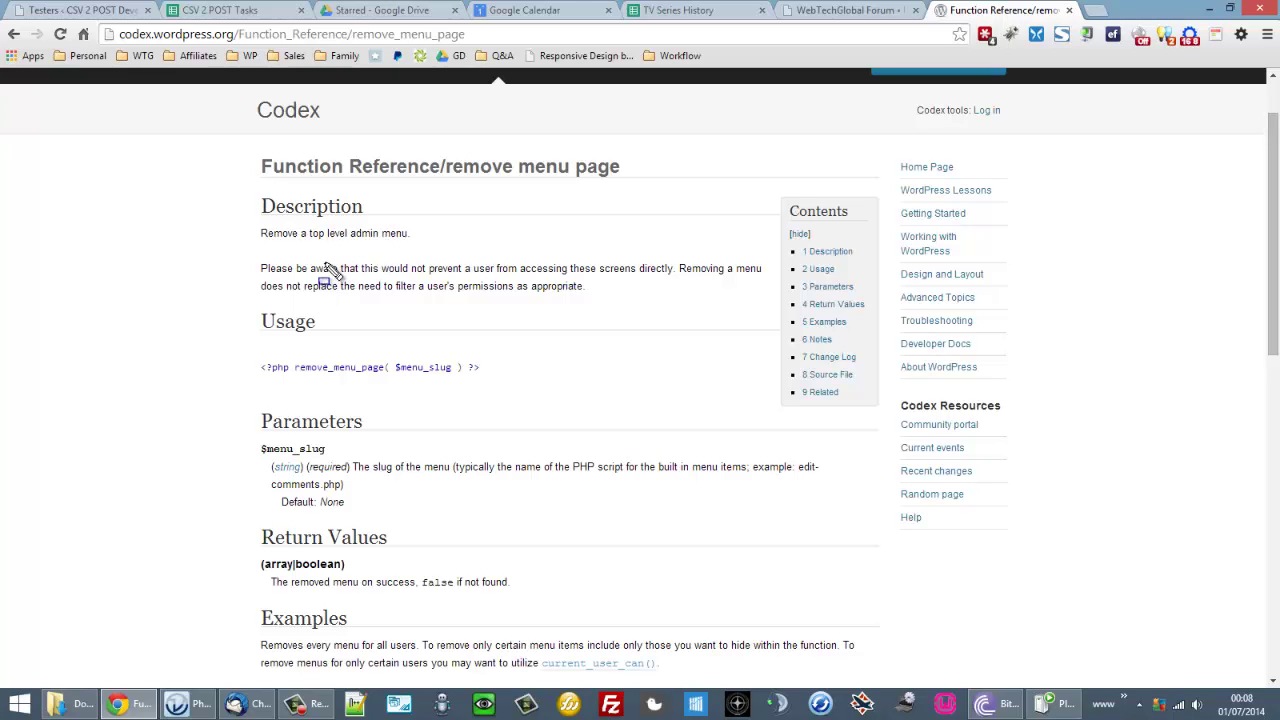
{"action": "mouse_move", "coordinate": [357, 262]}
{"action": "left_mouse_down"}
{"action": "mouse_move", "coordinate": [623, 291]}
{"action": "mouse_move", "coordinate": [687, 284]}
{"action": "left_mouse_up"}
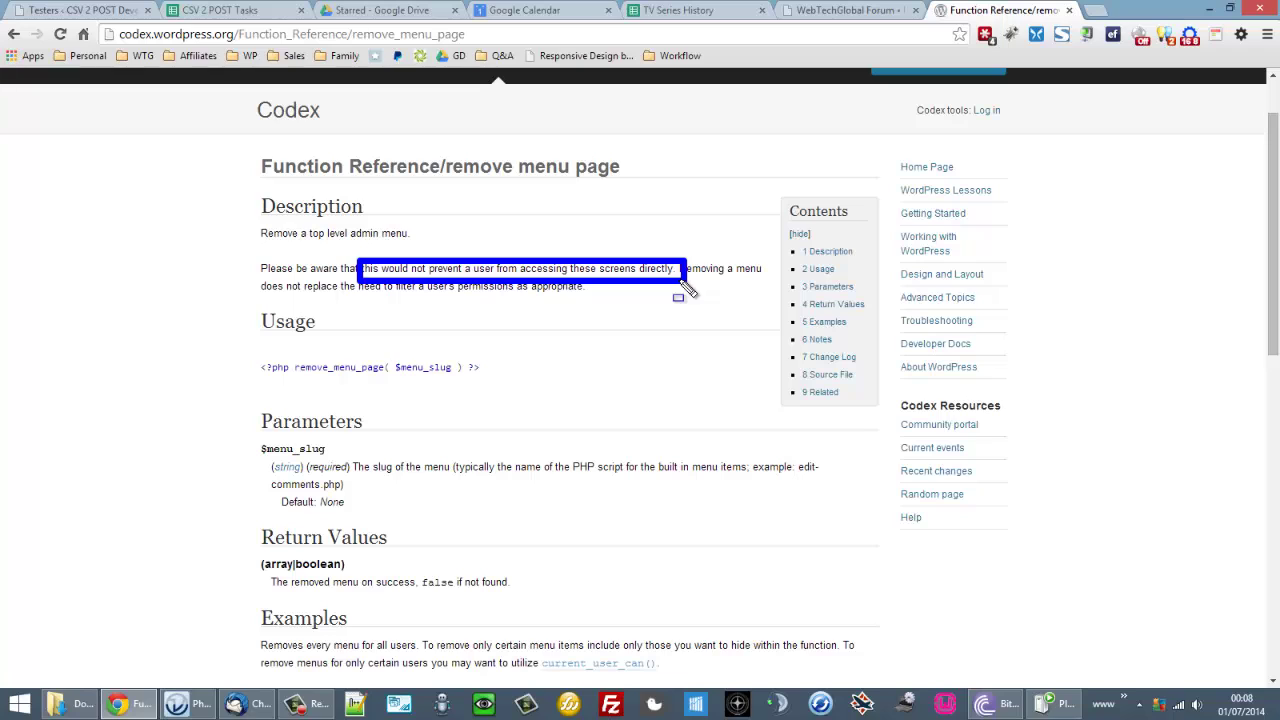
- Read the rest of the remove_menu_page reference, covering the examples and notes, and mark the version line under Change Log
{"action": "key", "text": "Escape"}
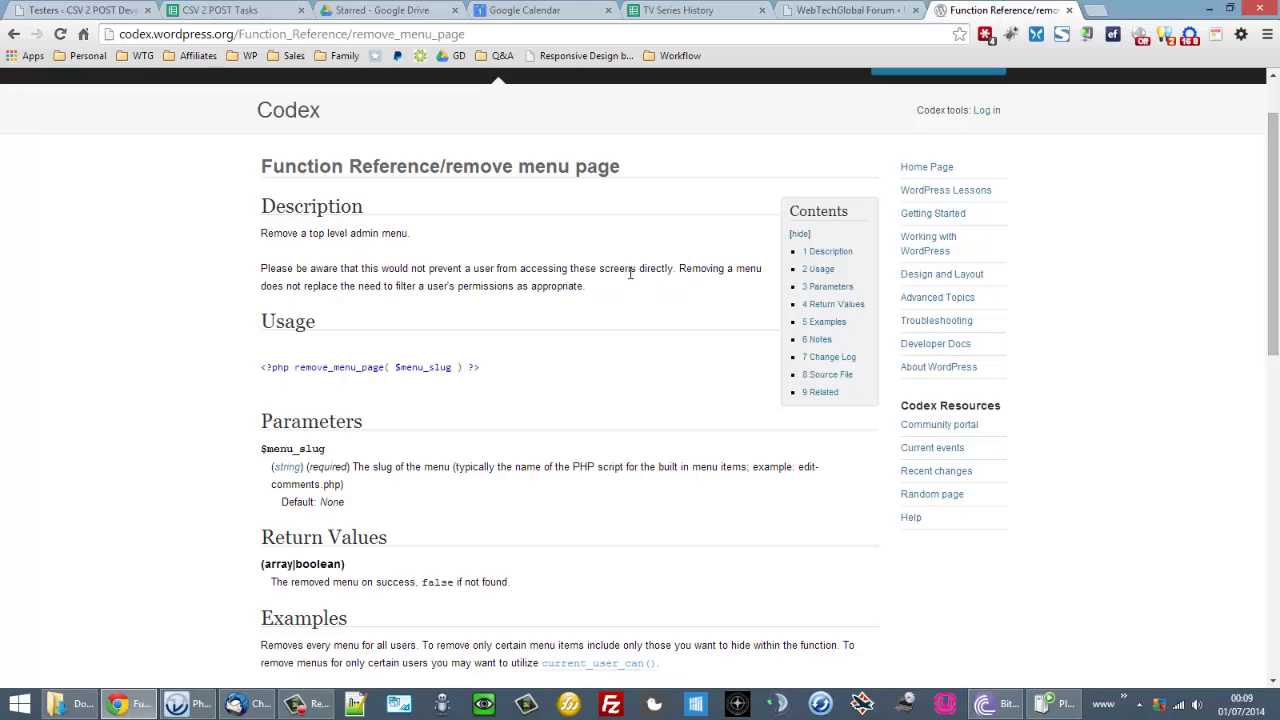
{"action": "scroll", "coordinate": [629, 272], "scroll_direction": "down", "scroll_amount": 3}
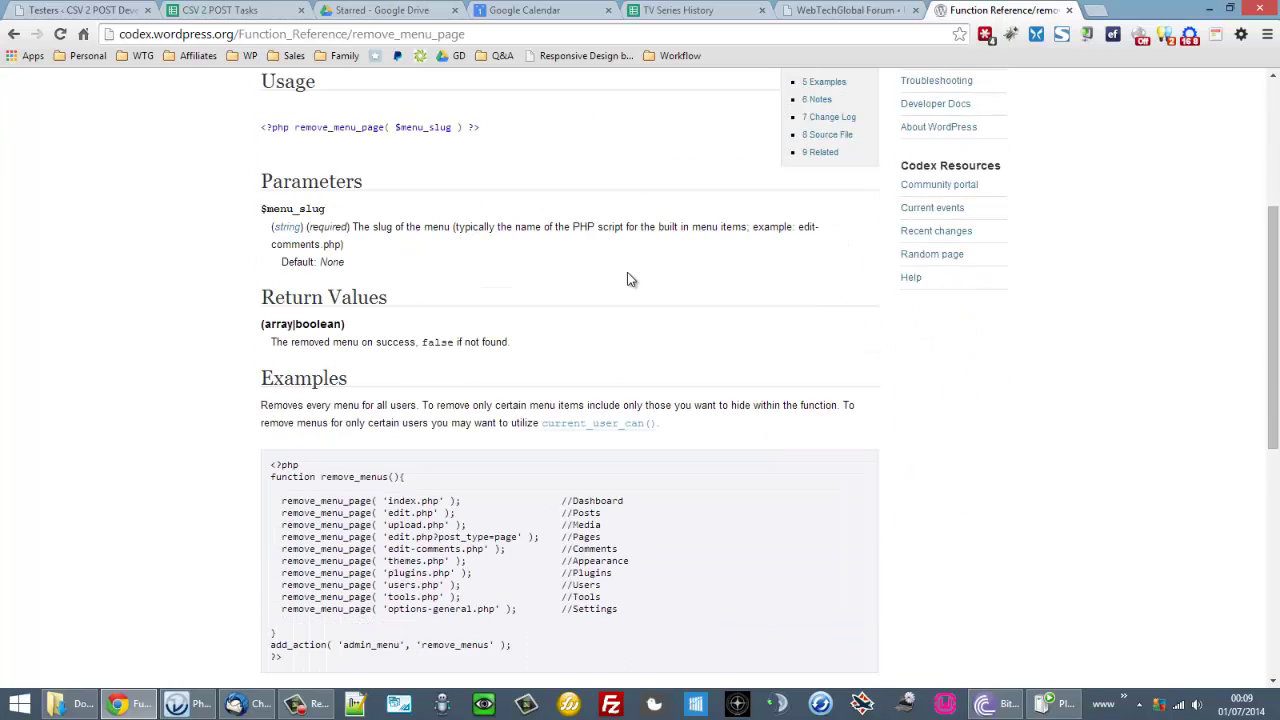
{"action": "scroll", "coordinate": [629, 279], "scroll_direction": "down", "scroll_amount": 3}
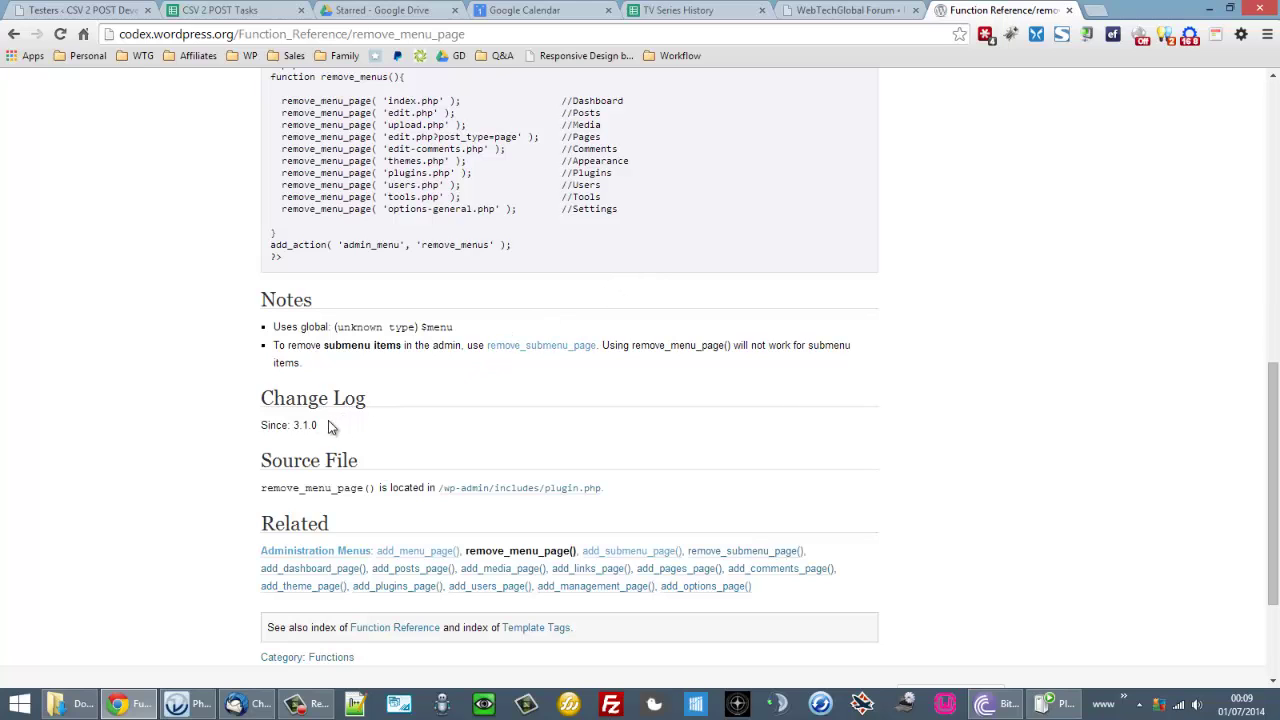
{"action": "mouse_move", "coordinate": [330, 415]}
{"action": "left_mouse_down"}
{"action": "mouse_move", "coordinate": [195, 446]}
{"action": "mouse_move", "coordinate": [240, 444]}
{"action": "left_mouse_up"}
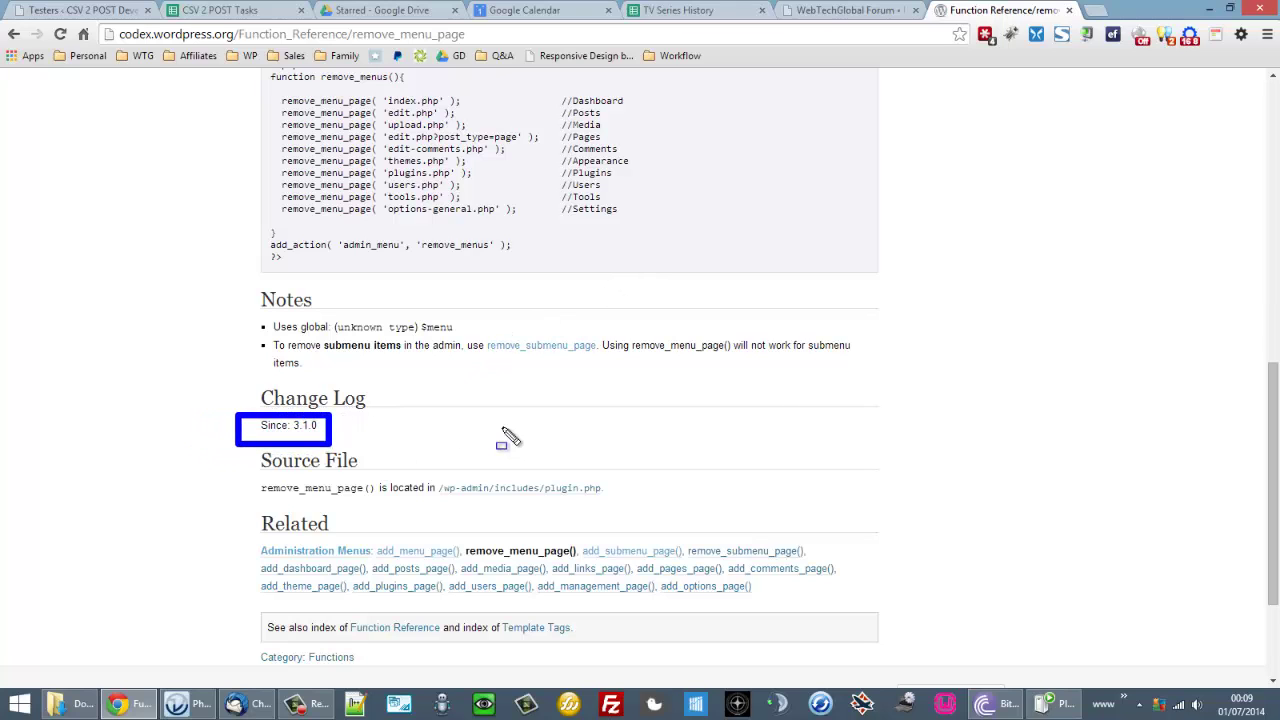
{"action": "scroll", "coordinate": [500, 426], "scroll_direction": "up", "scroll_amount": 5}
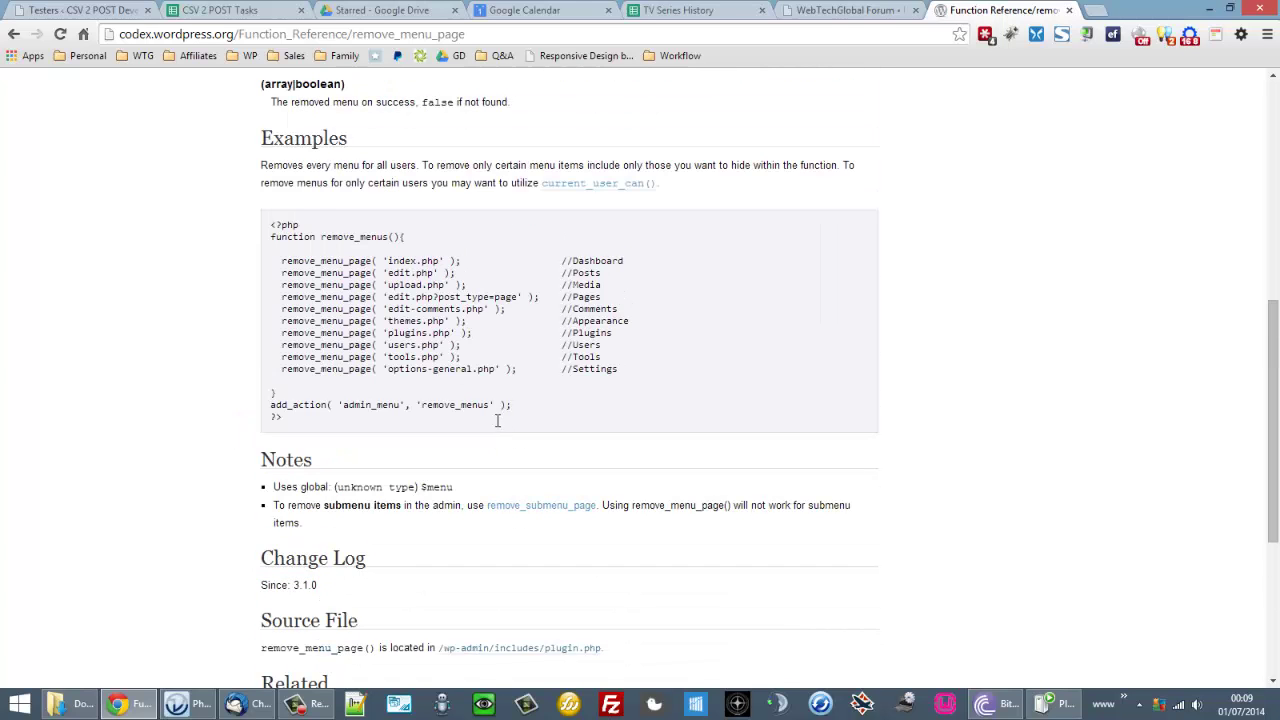
{"action": "scroll", "coordinate": [485, 390], "scroll_direction": "up", "scroll_amount": 3}
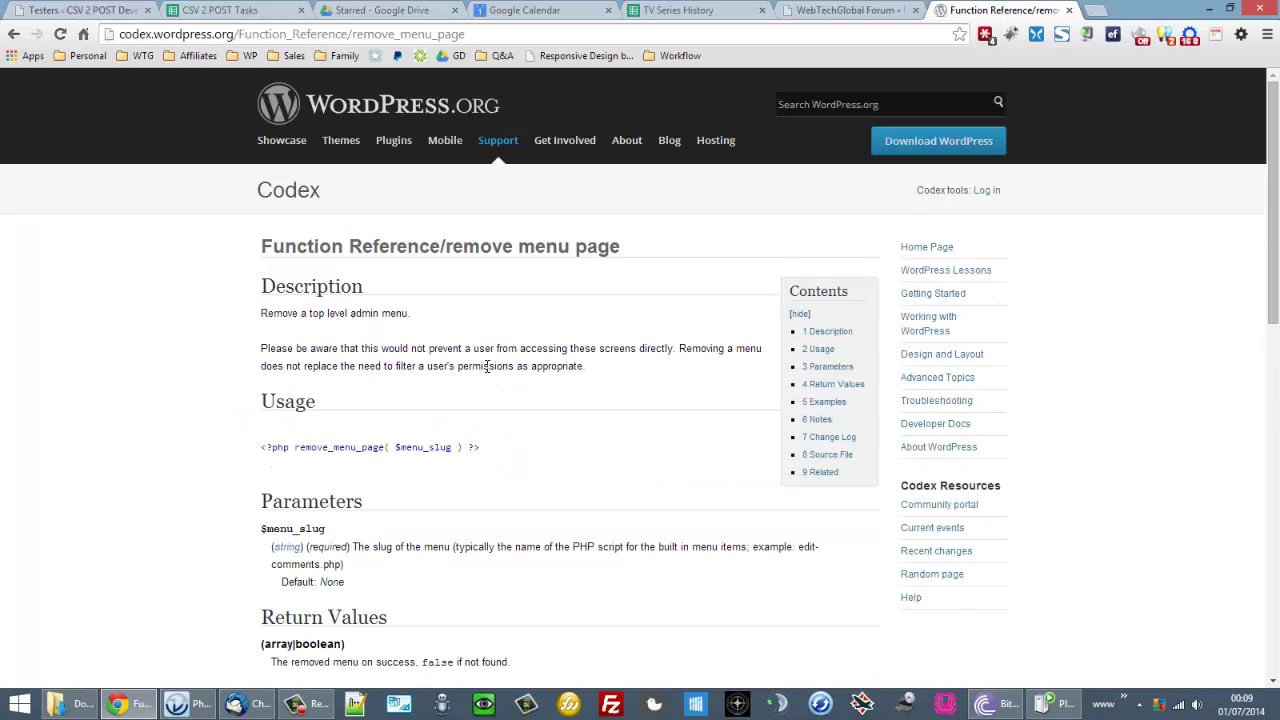
- Return to the CSV 2 POST Testers page and mark the plugin's submenu entries and the row of page tabs for comparison
{"action": "left_click", "coordinate": [88, 8]}
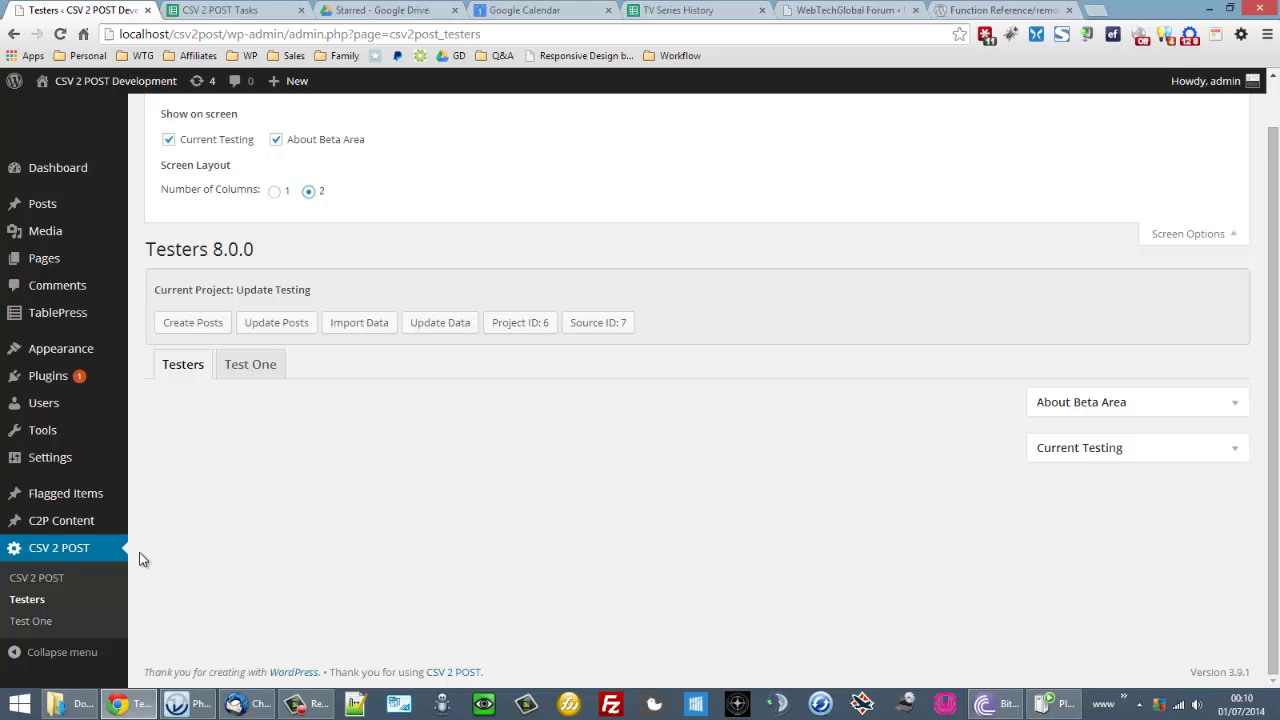
{"action": "left_click_drag", "start_coordinate": [146, 541], "coordinate": [4, 663]}
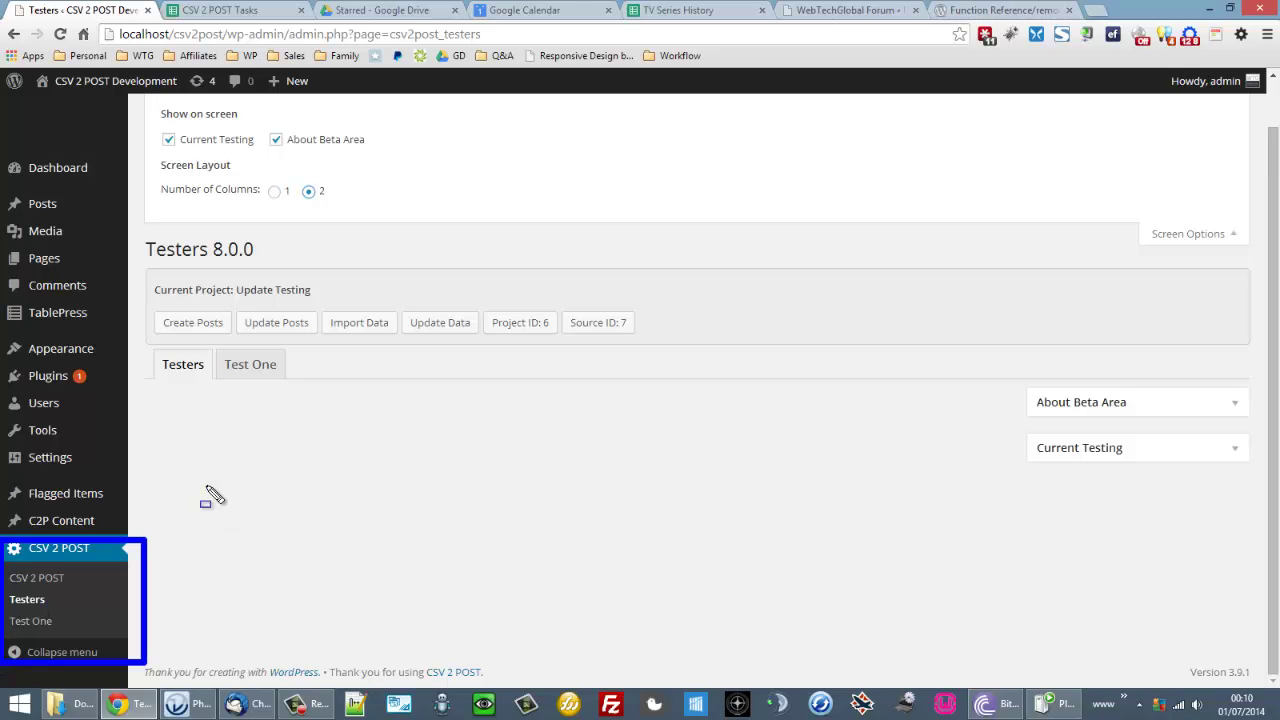
{"action": "key", "text": "Escape"}
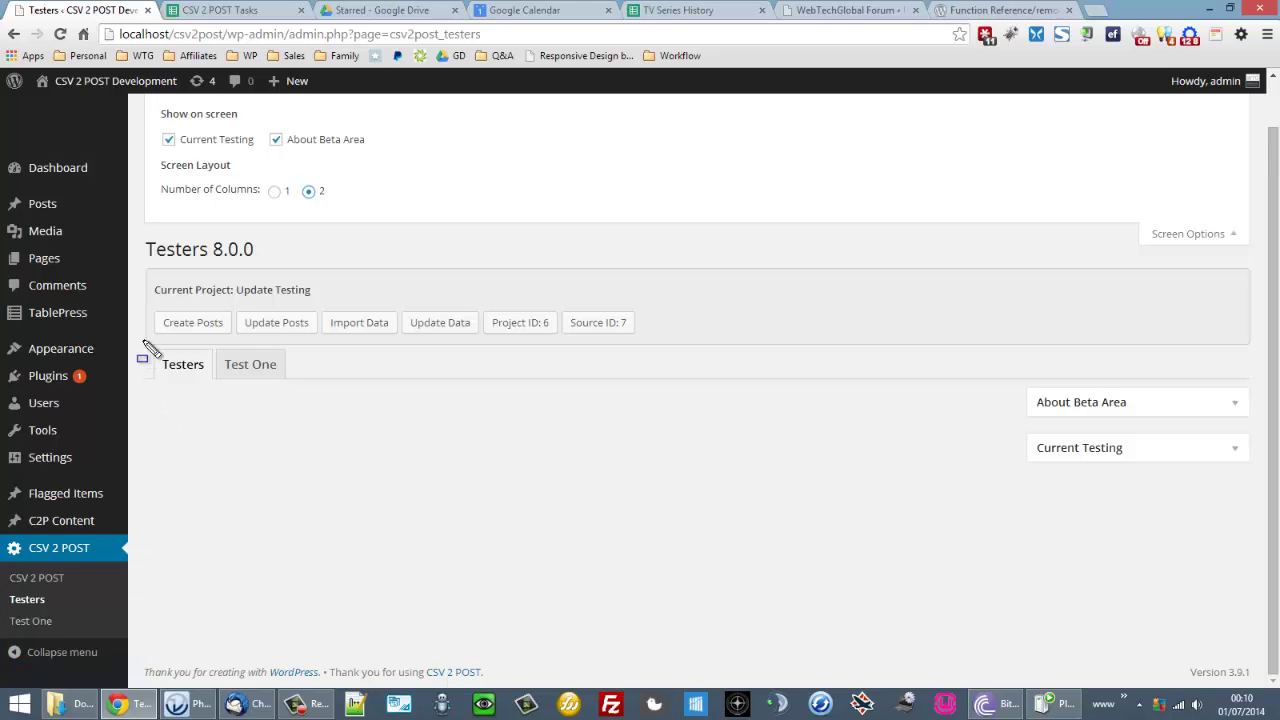
{"action": "left_click_drag", "start_coordinate": [144, 341], "coordinate": [856, 412]}
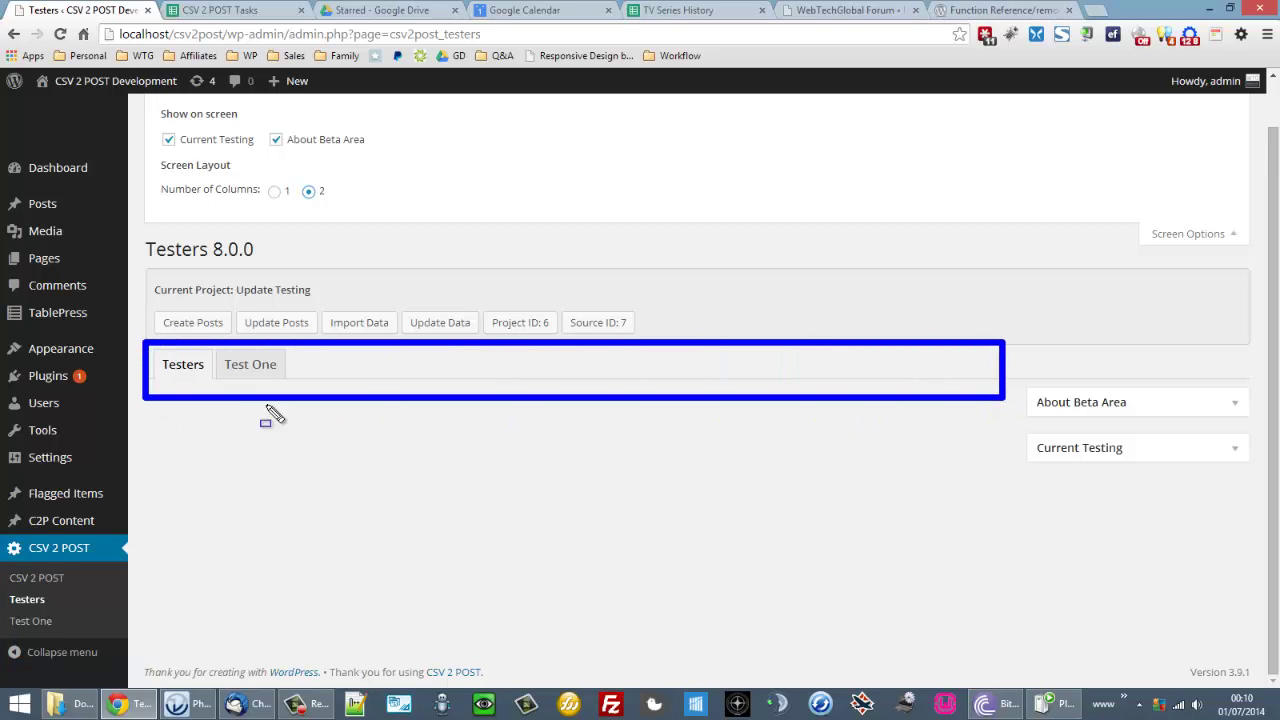
{"action": "key", "text": "Escape"}
- View the Test One tab, go back to the Testers tab, and return to Test One
{"action": "left_click", "coordinate": [265, 362]}
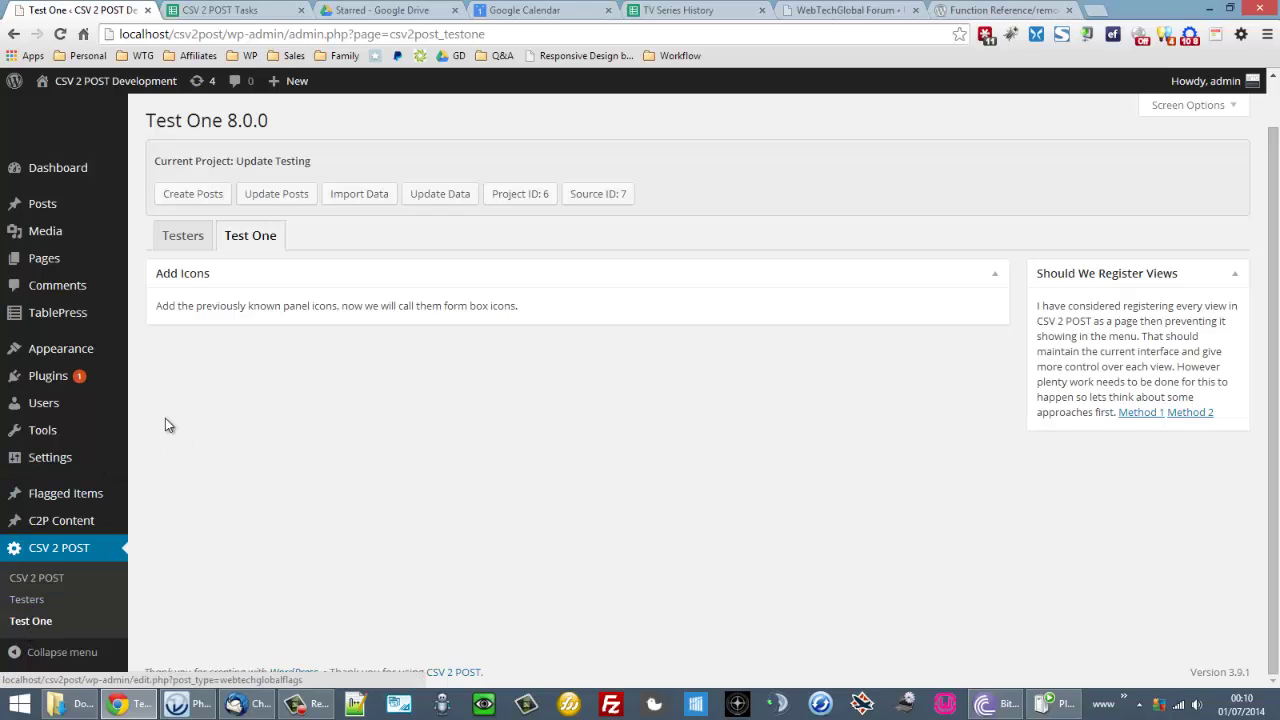
{"action": "left_click", "coordinate": [178, 250]}
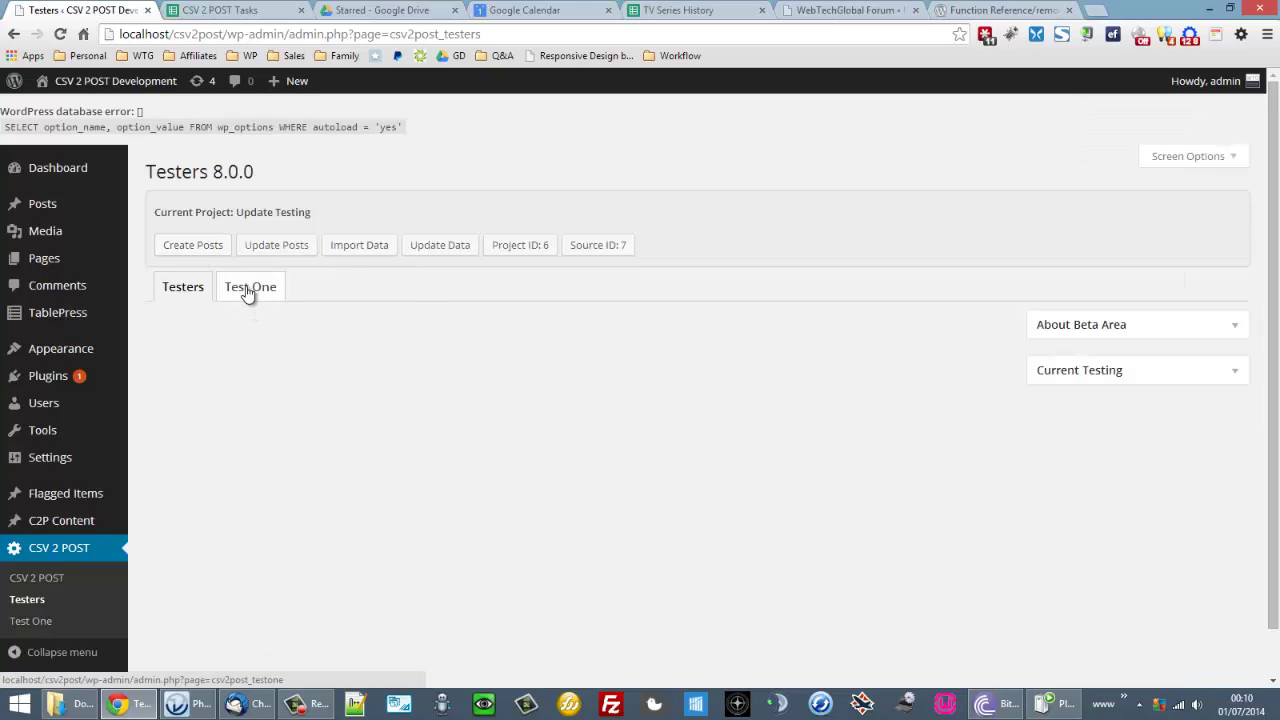
{"action": "left_click", "coordinate": [246, 286]}
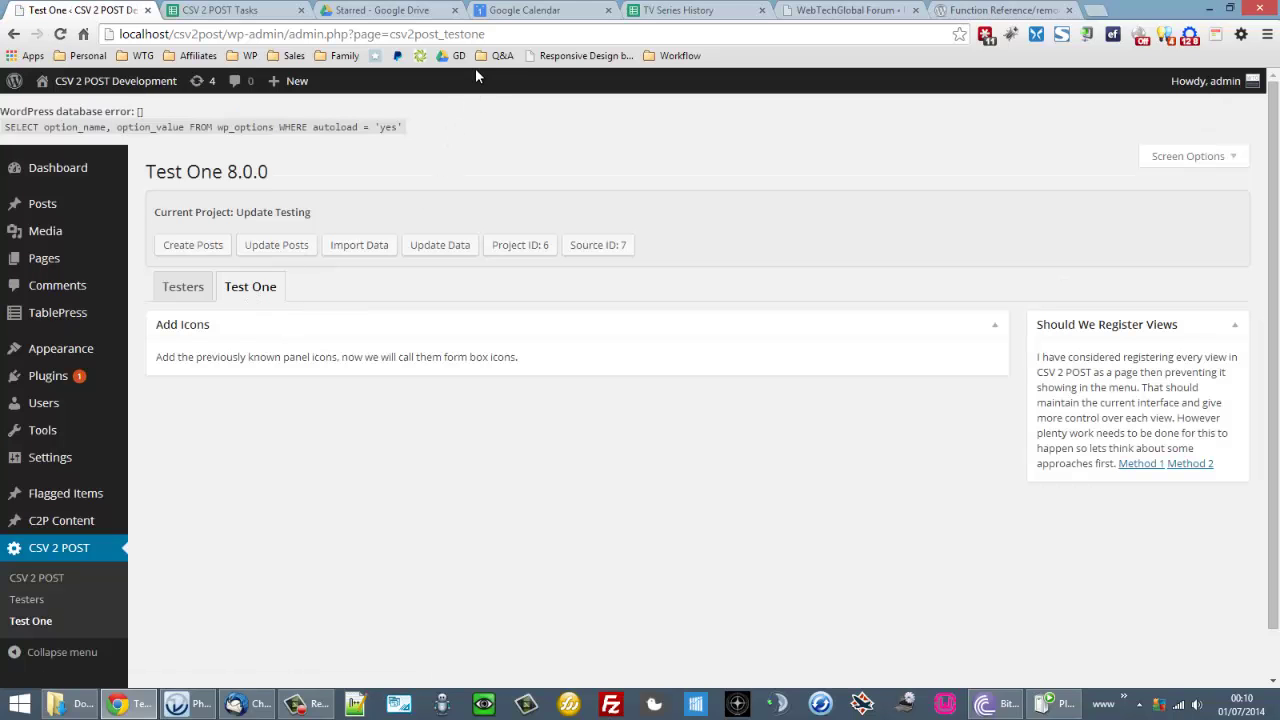
- Look through the Q&A bookmarks folder, and view the main CSV 2 POST page before returning to Test One
{"action": "left_click", "coordinate": [497, 56]}
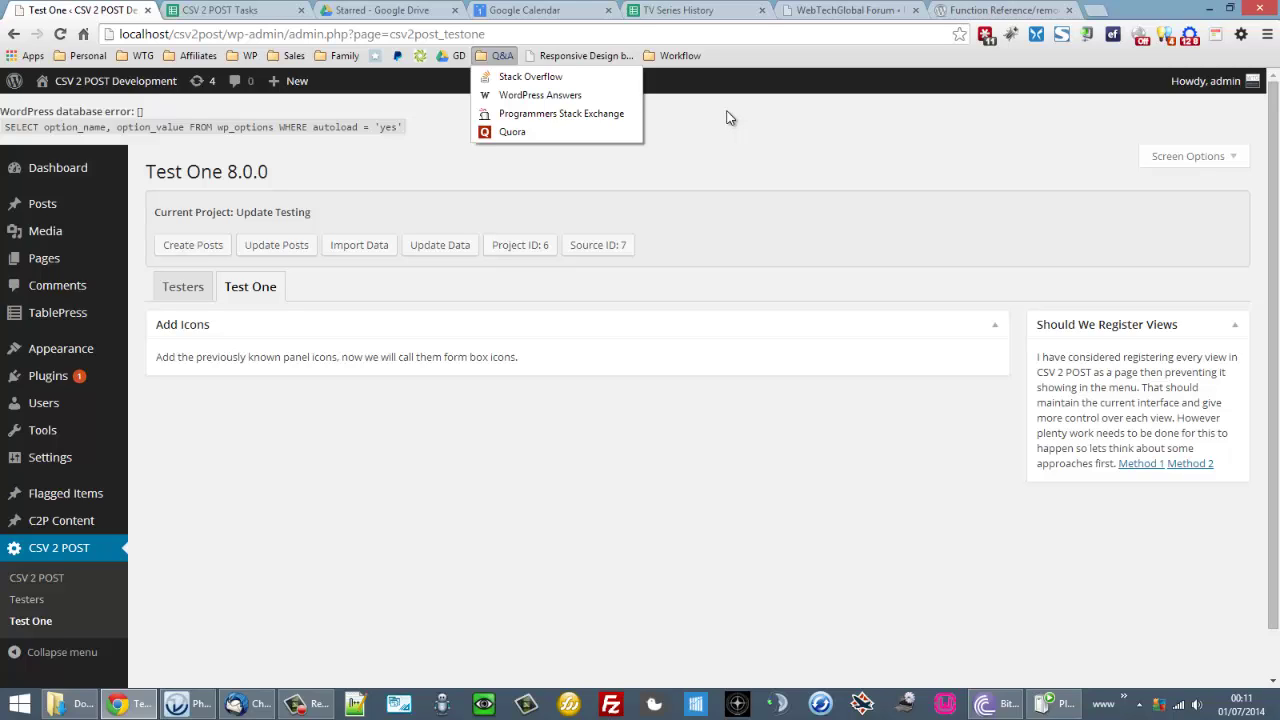
{"action": "left_click", "coordinate": [698, 130]}
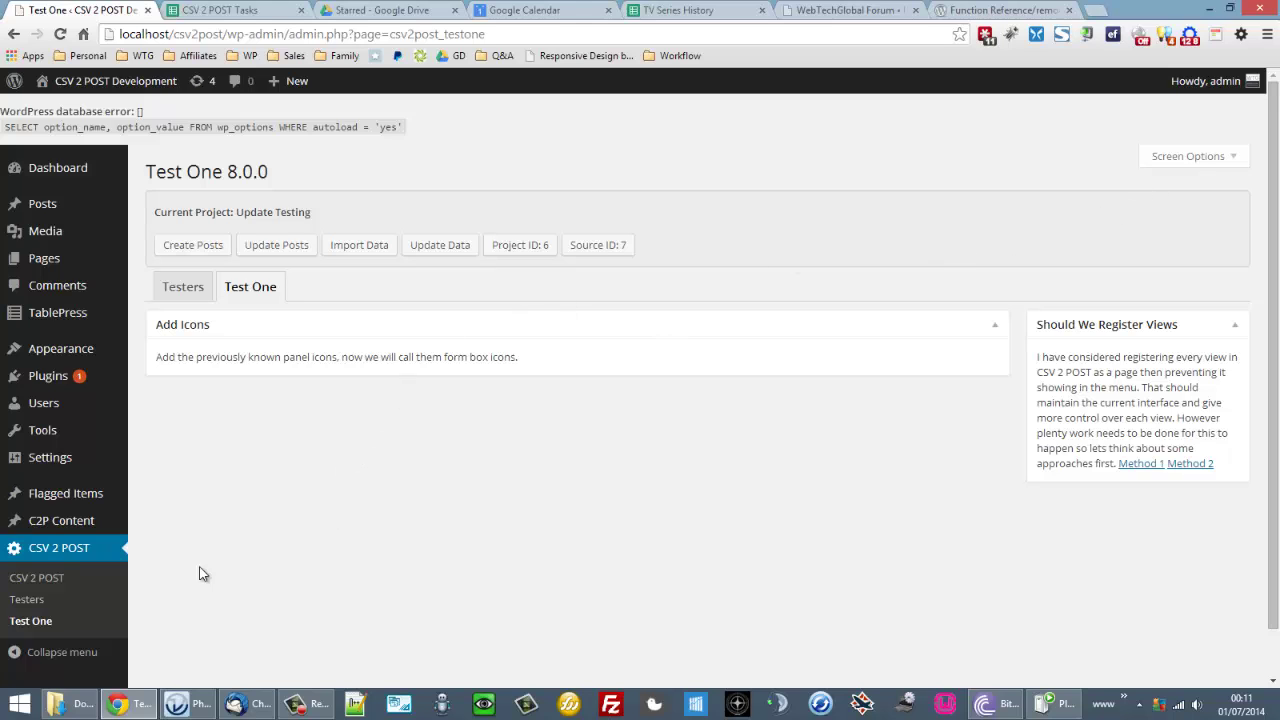
{"action": "left_click", "coordinate": [36, 578]}
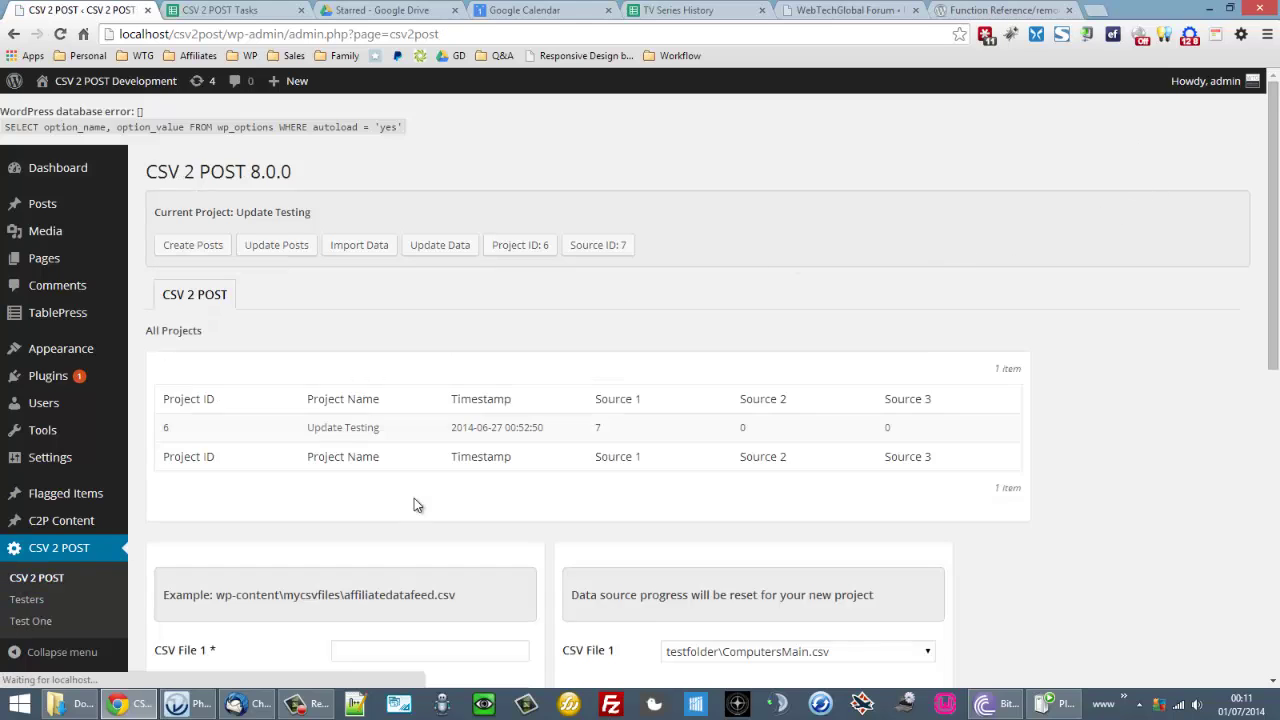
{"action": "left_click", "coordinate": [84, 621]}
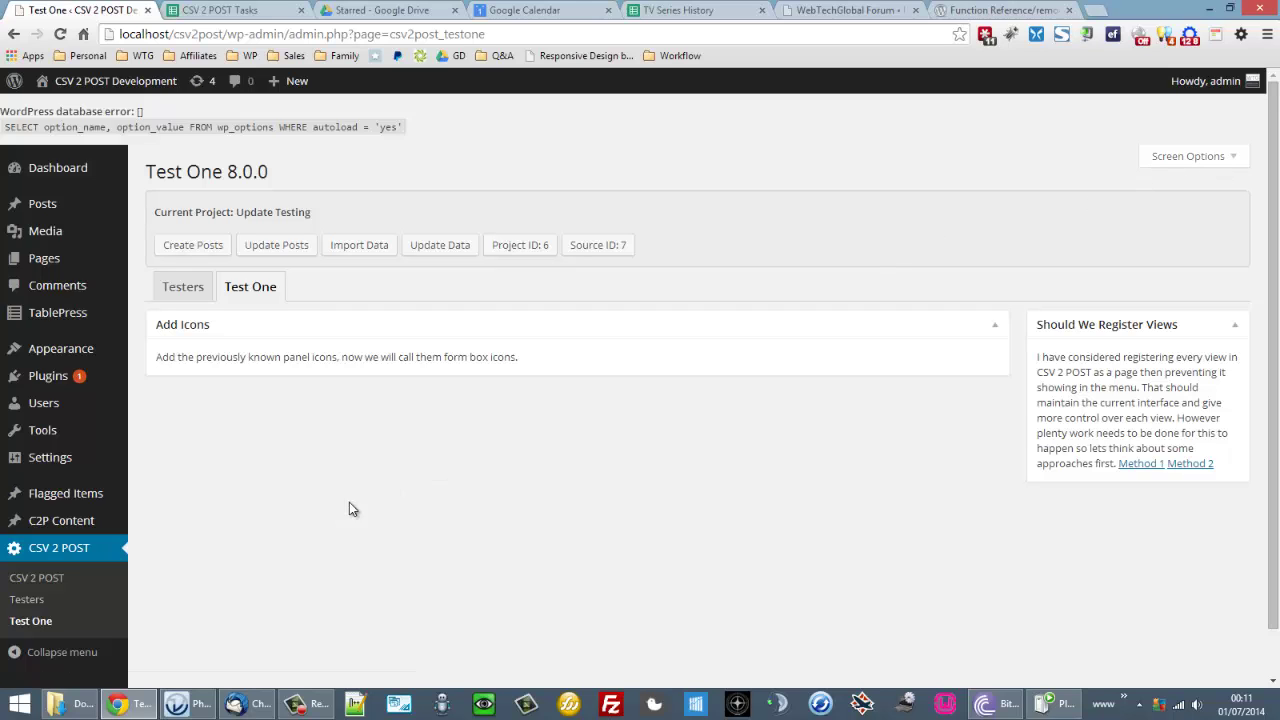
- Switch to PhpED and open class-help.php from the csv-2-post plugin's classes folder
{"action": "left_click", "coordinate": [190, 704]}
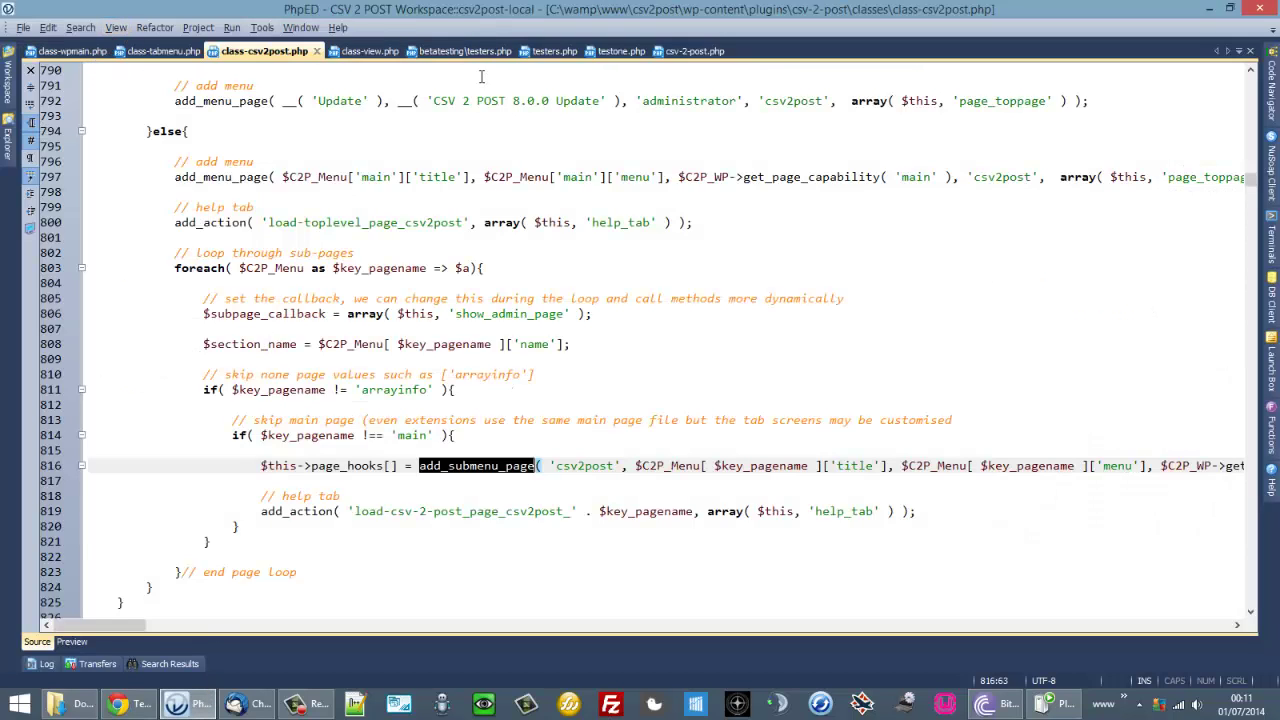
{"action": "left_click", "coordinate": [5, 88]}
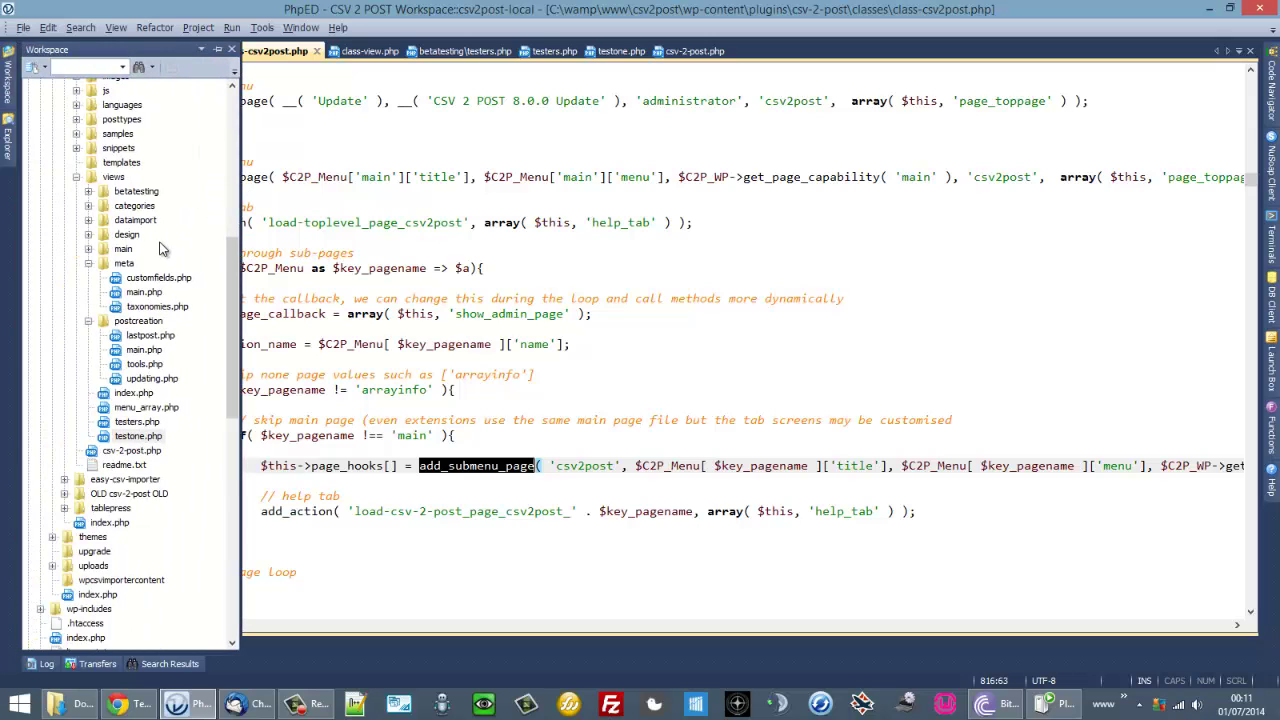
{"action": "scroll", "coordinate": [90, 385], "scroll_direction": "up", "scroll_amount": 5}
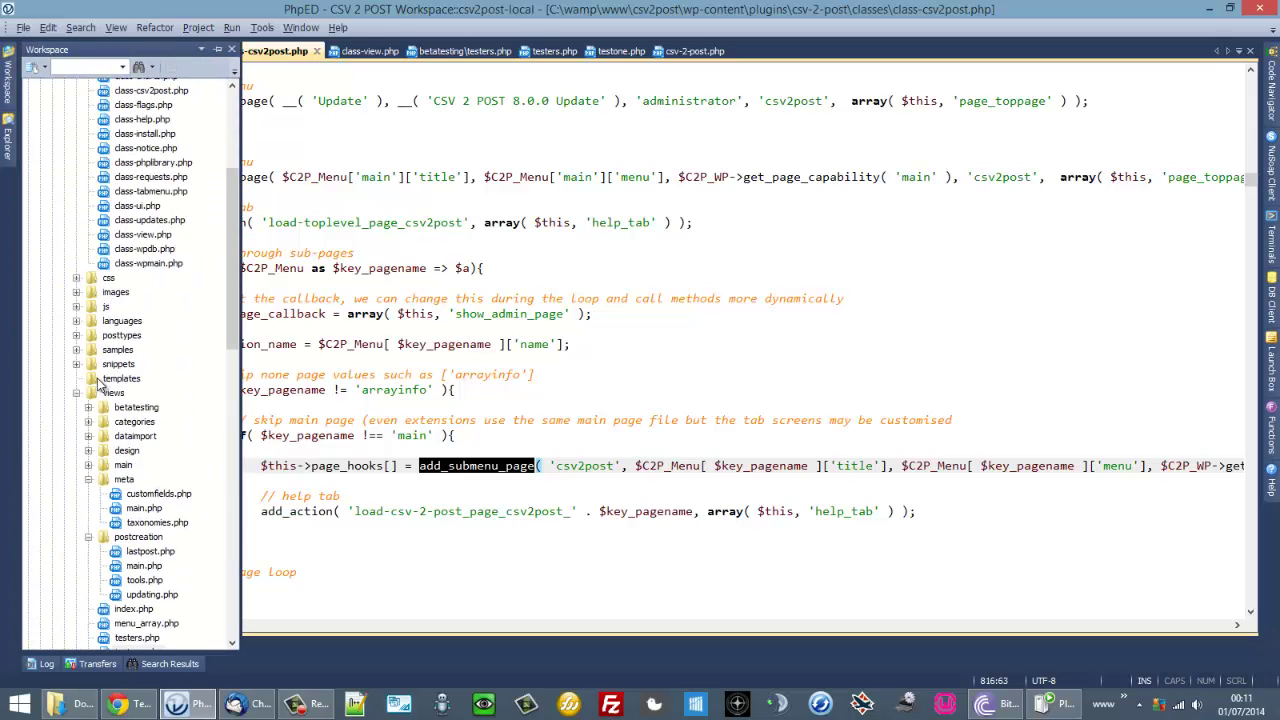
{"action": "scroll", "coordinate": [90, 385], "scroll_direction": "up", "scroll_amount": 4}
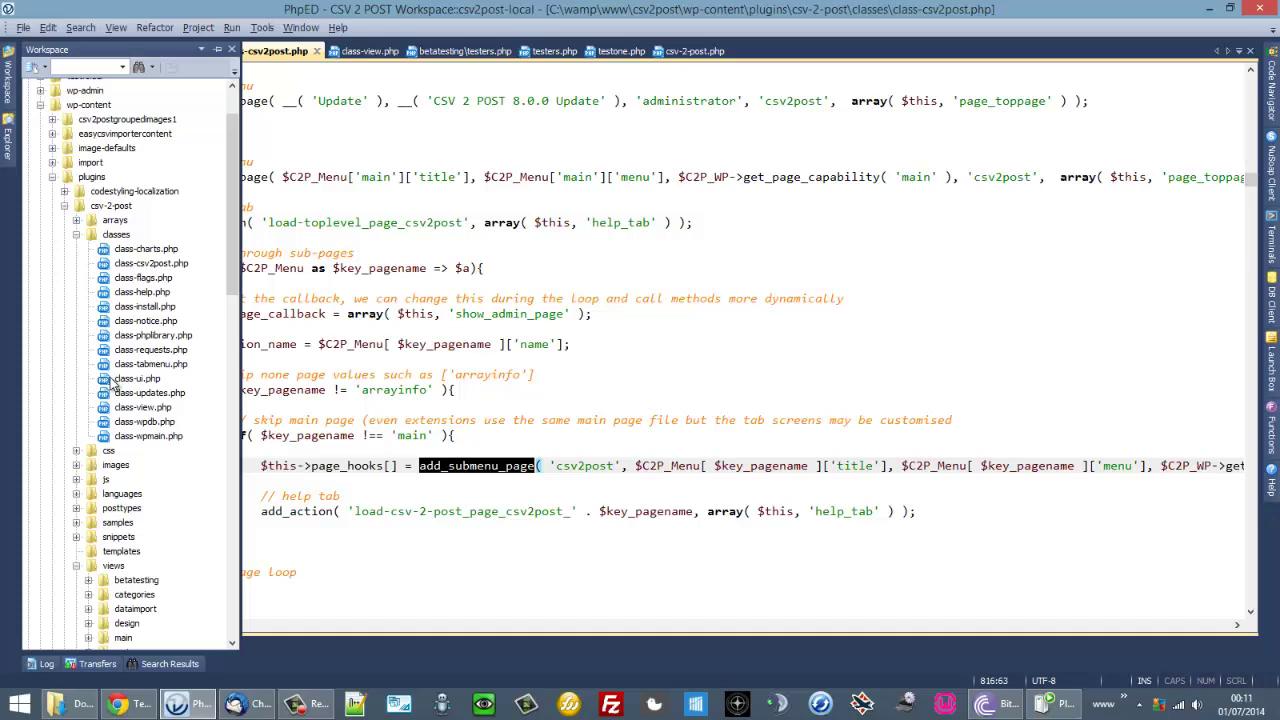
{"action": "double_click", "coordinate": [129, 292]}
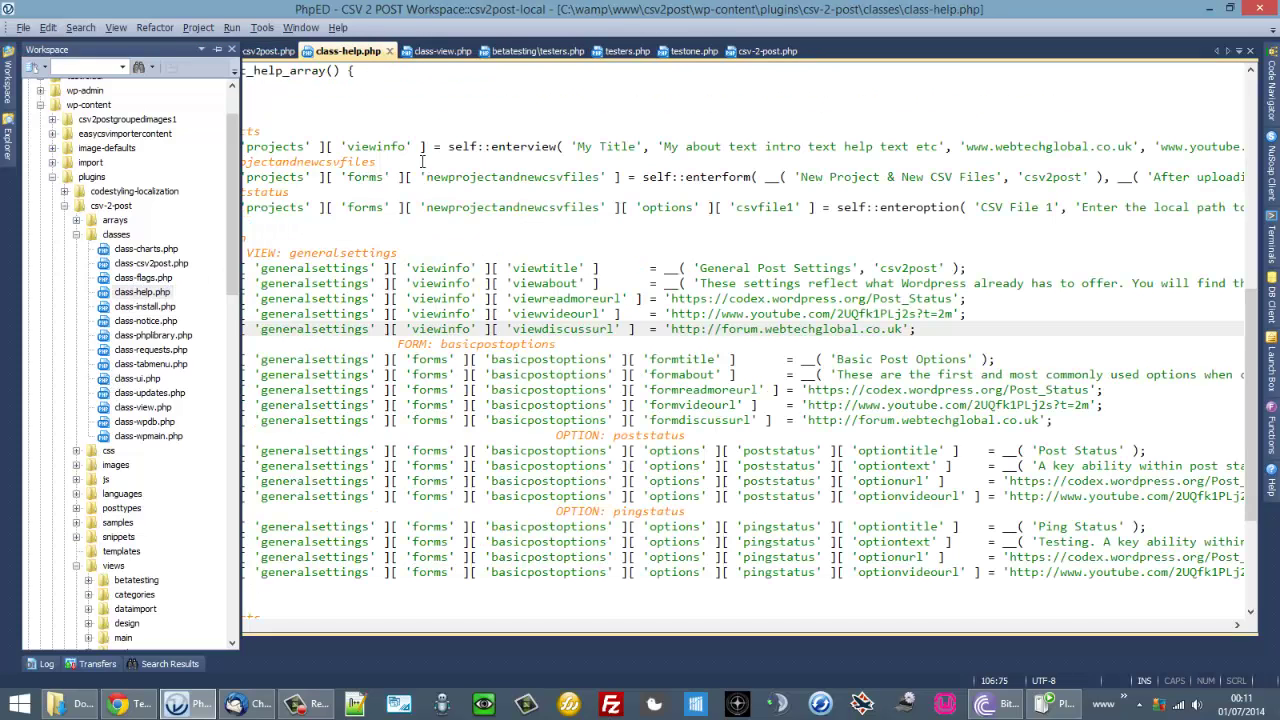
- Examine the get_help_array function in class-help.php, including its help entries for the main, design and betatesting pages
{"action": "left_click_drag", "start_coordinate": [1248, 410], "coordinate": [1232, 447]}
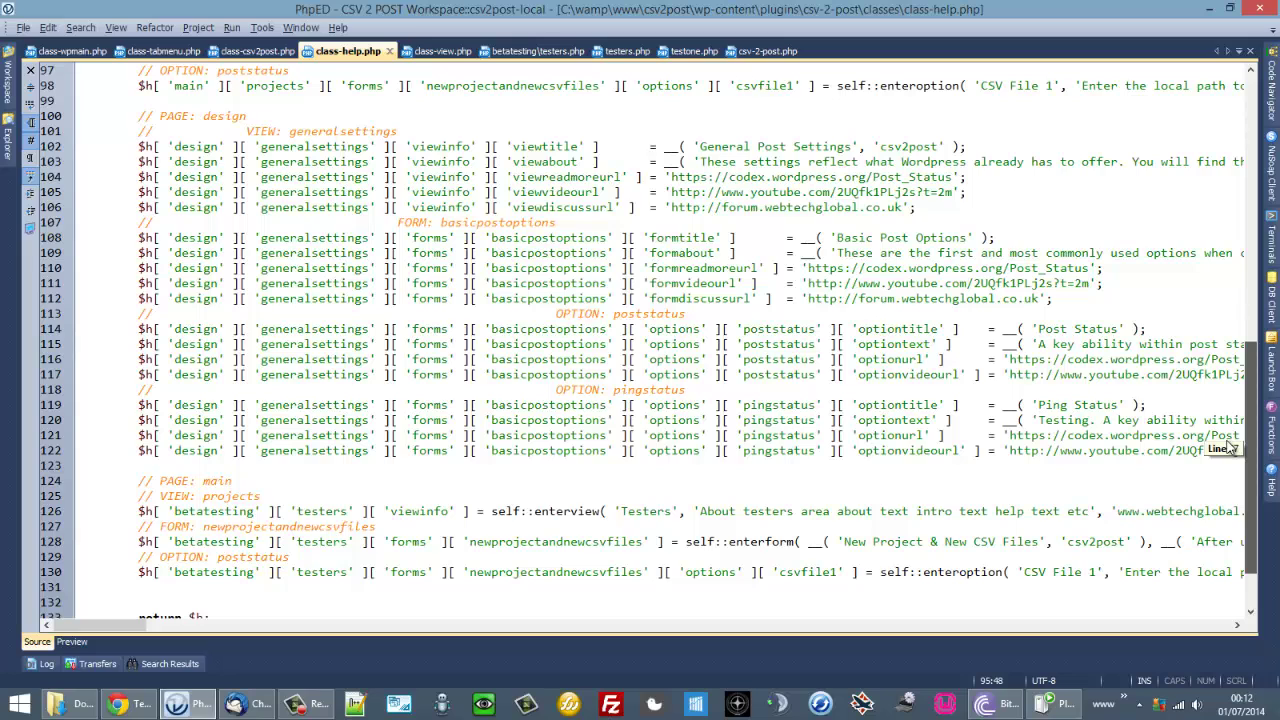
{"action": "left_click_drag", "start_coordinate": [1232, 447], "coordinate": [1230, 446]}
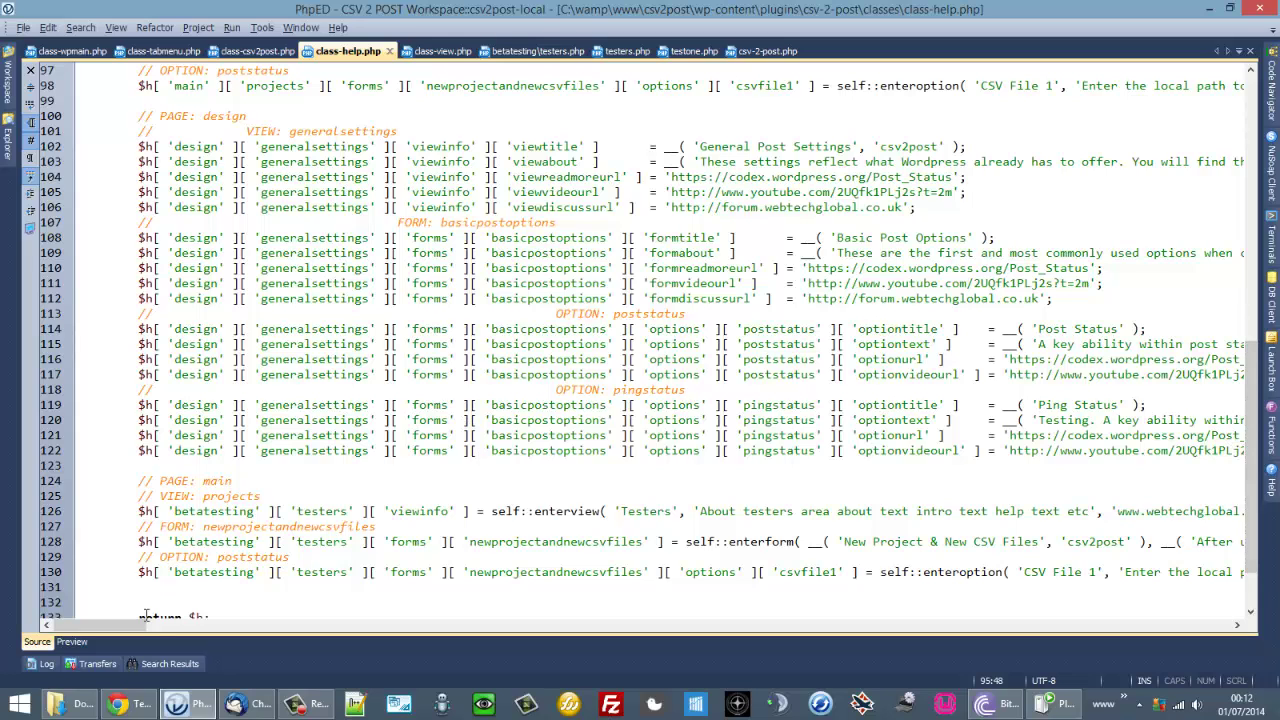
{"action": "mouse_move", "coordinate": [140, 622]}
{"action": "left_mouse_down"}
{"action": "mouse_move", "coordinate": [251, 623]}
{"action": "mouse_move", "coordinate": [118, 617]}
{"action": "left_mouse_up"}
{"action": "scroll", "coordinate": [348, 461], "scroll_direction": "down", "scroll_amount": 1}
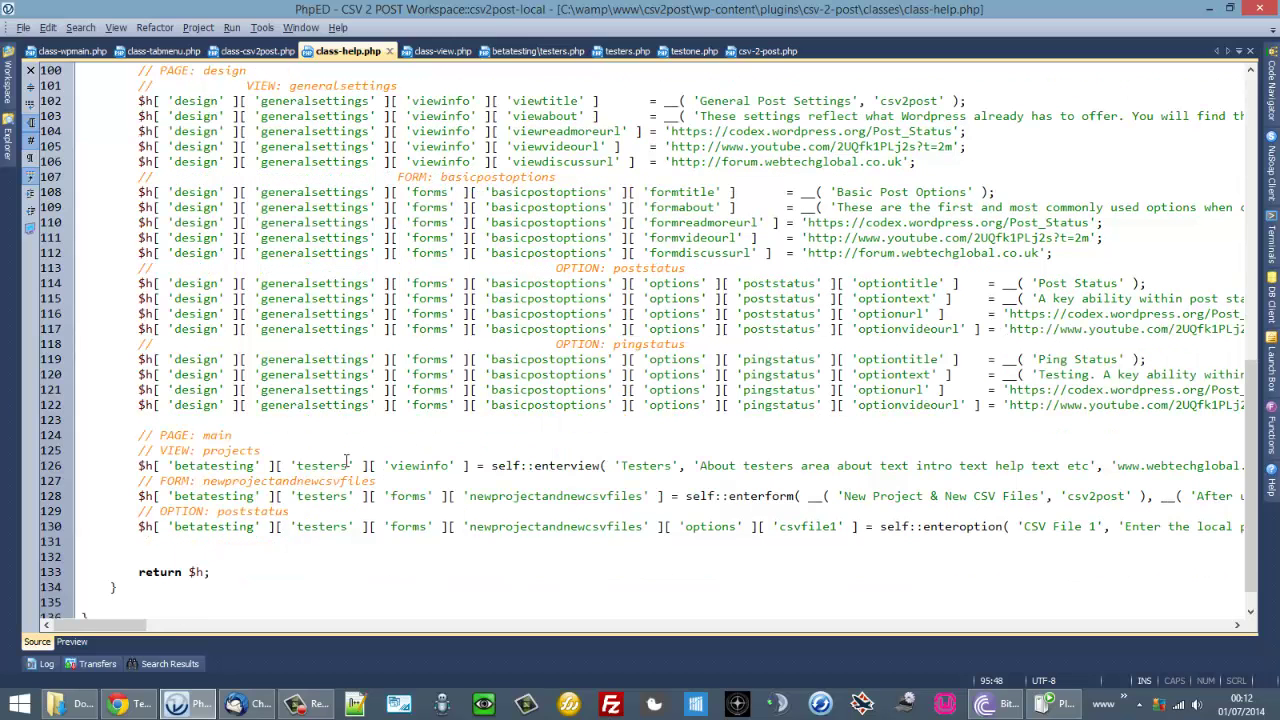
{"action": "scroll", "coordinate": [360, 493], "scroll_direction": "up", "scroll_amount": 8}
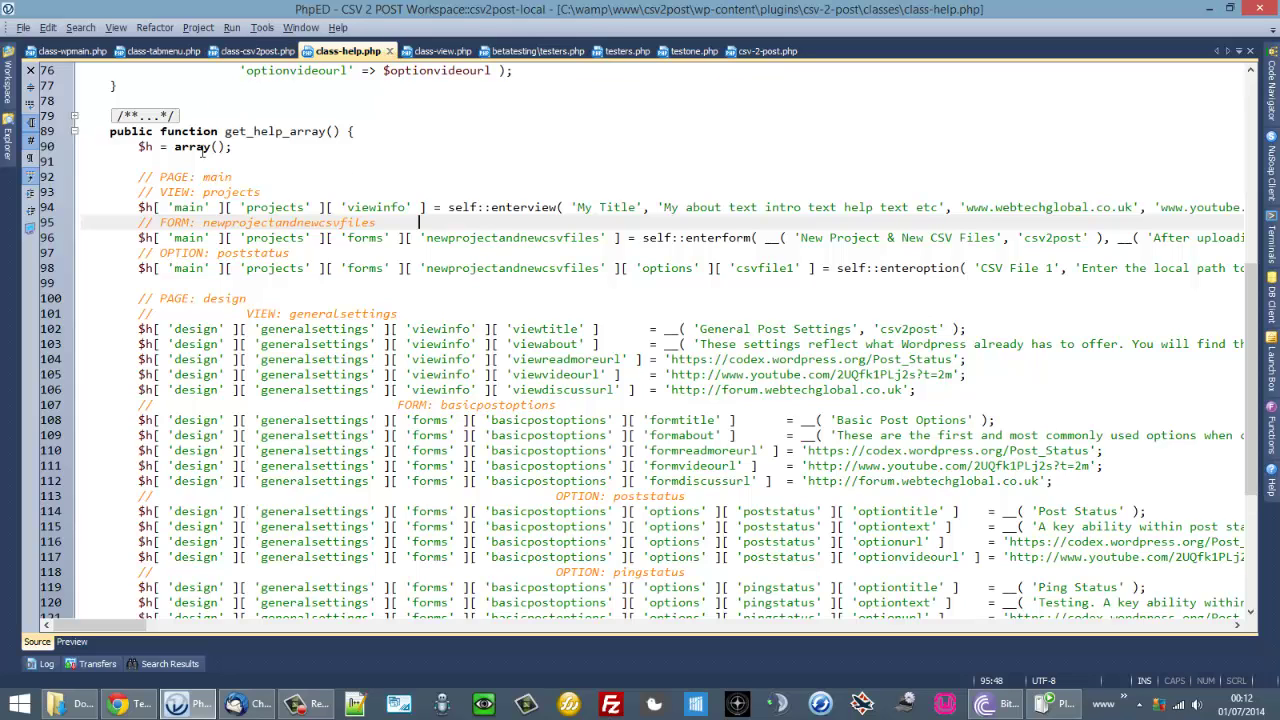
- Switch to Chrome, view the WebTechGlobal forum index and select its domain in the address, and return to the Test One page
{"action": "left_click", "coordinate": [135, 703]}
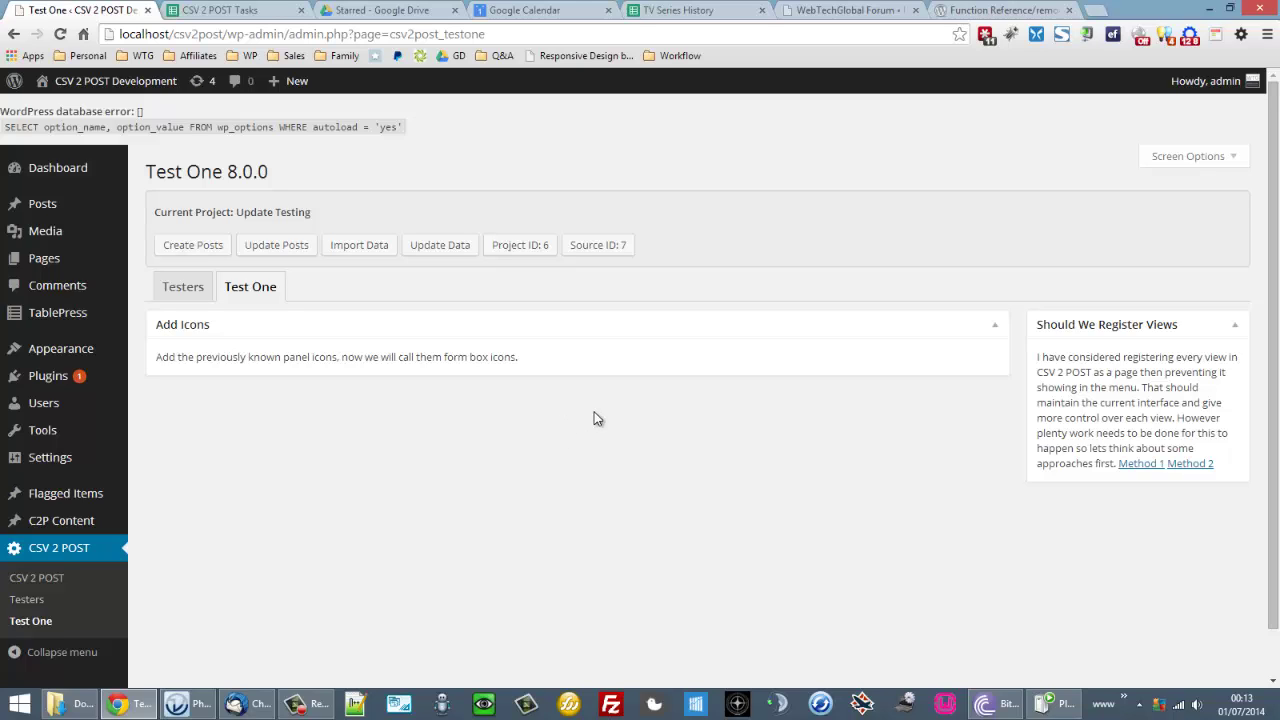
{"action": "left_click", "coordinate": [805, 12]}
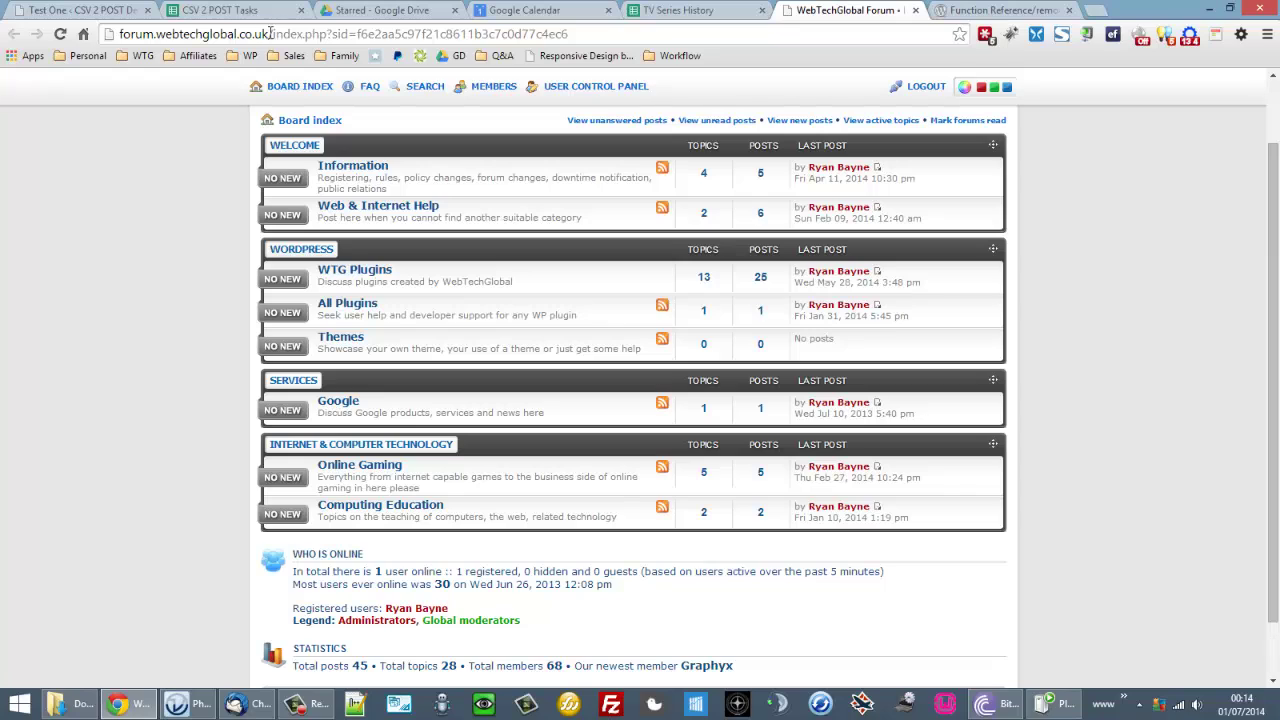
{"action": "left_click_drag", "start_coordinate": [267, 33], "coordinate": [118, 34]}
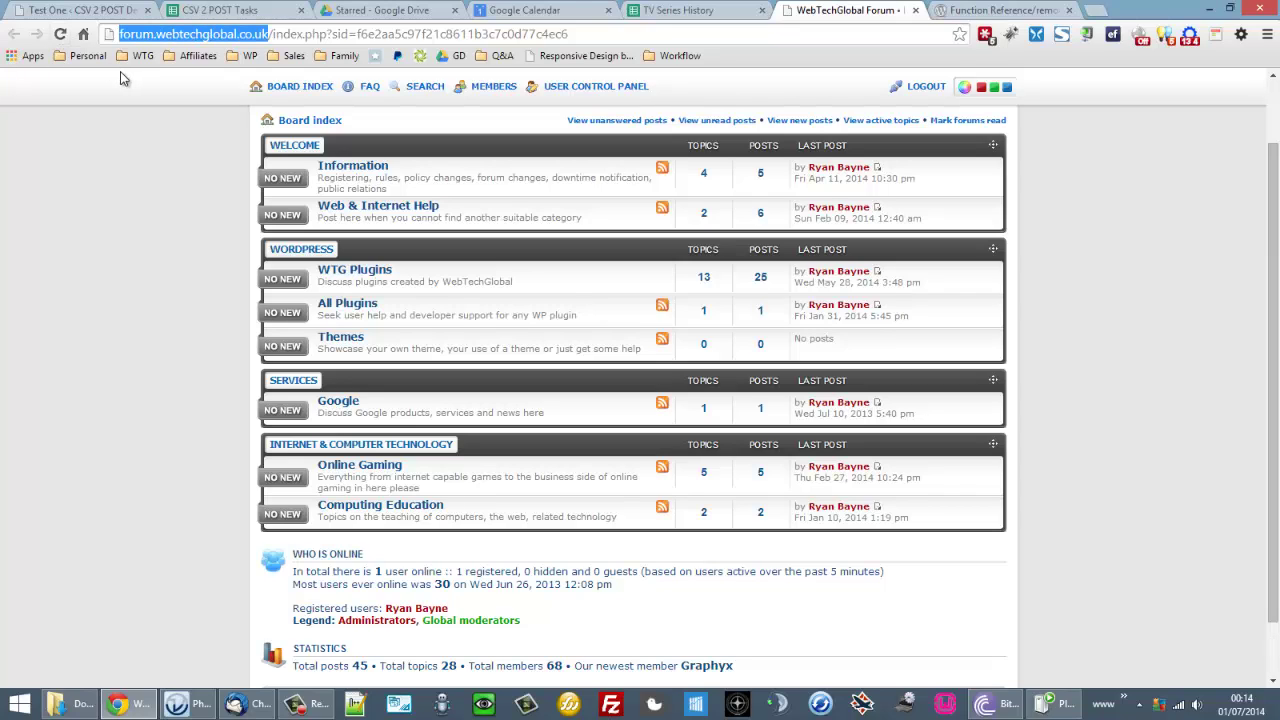
{"action": "left_click", "coordinate": [47, 8]}
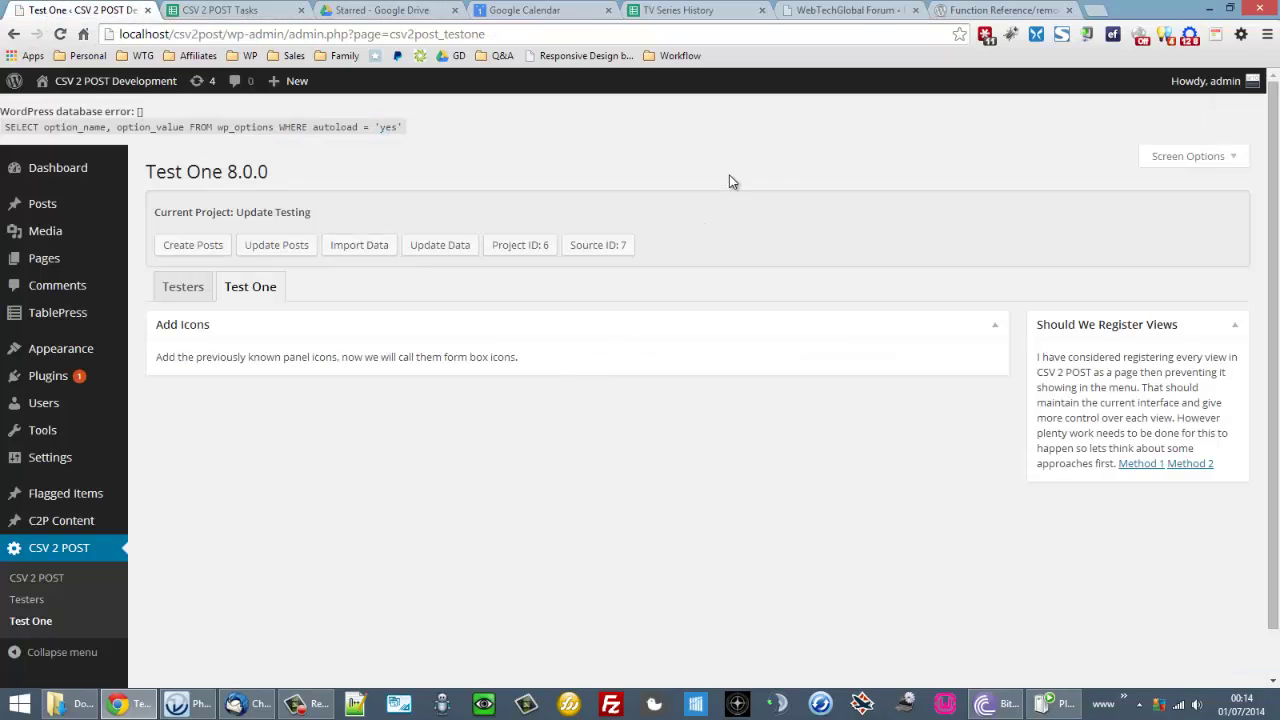